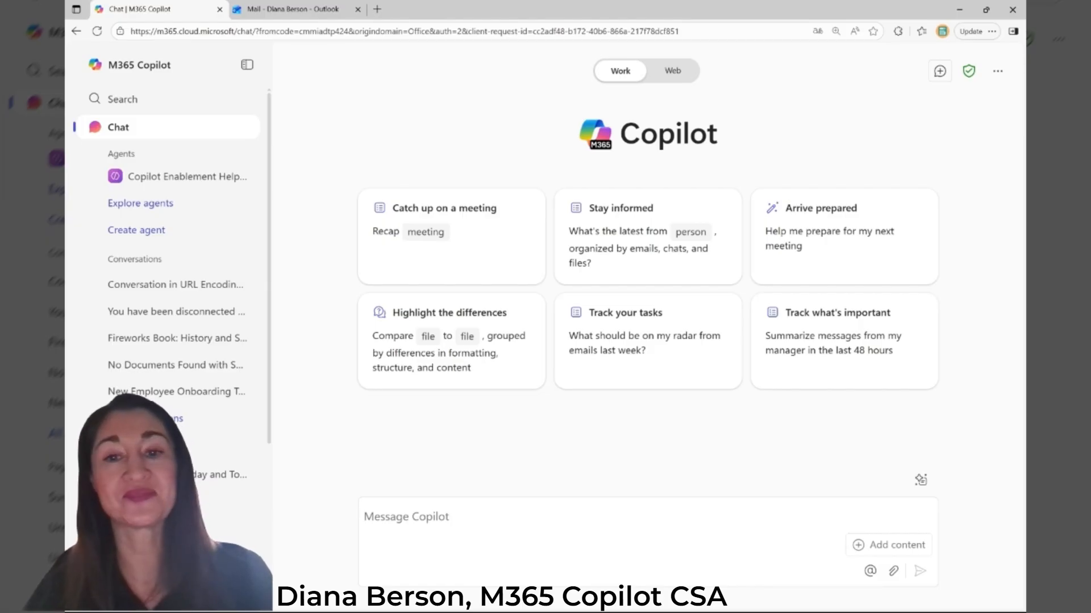
- Switch to the Outlook mailbox and open a Copilot chat alongside the inbox
left_click(290, 10)
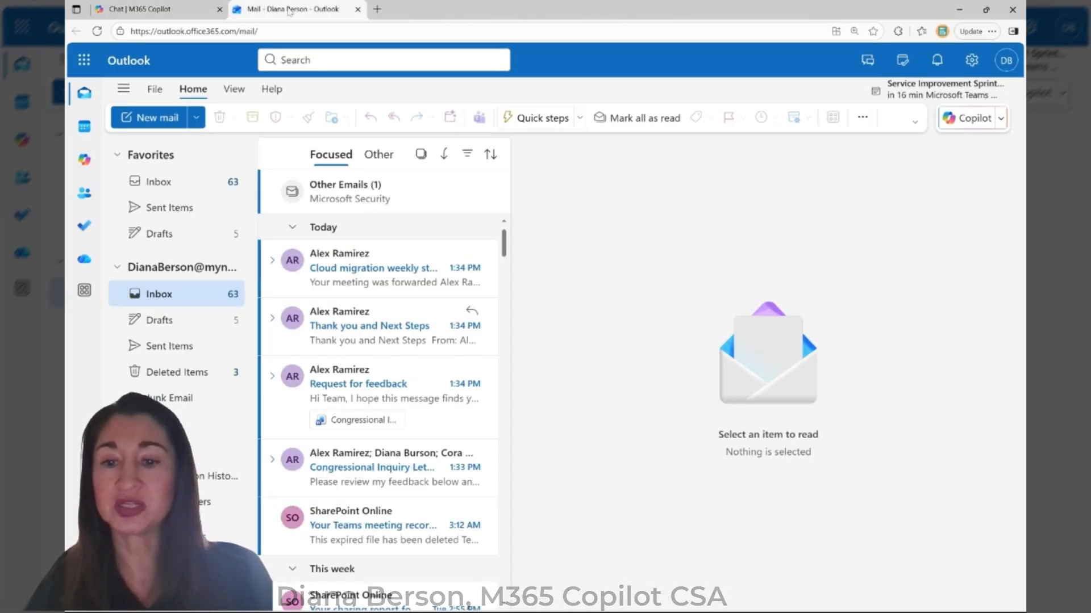
left_click(1000, 126)
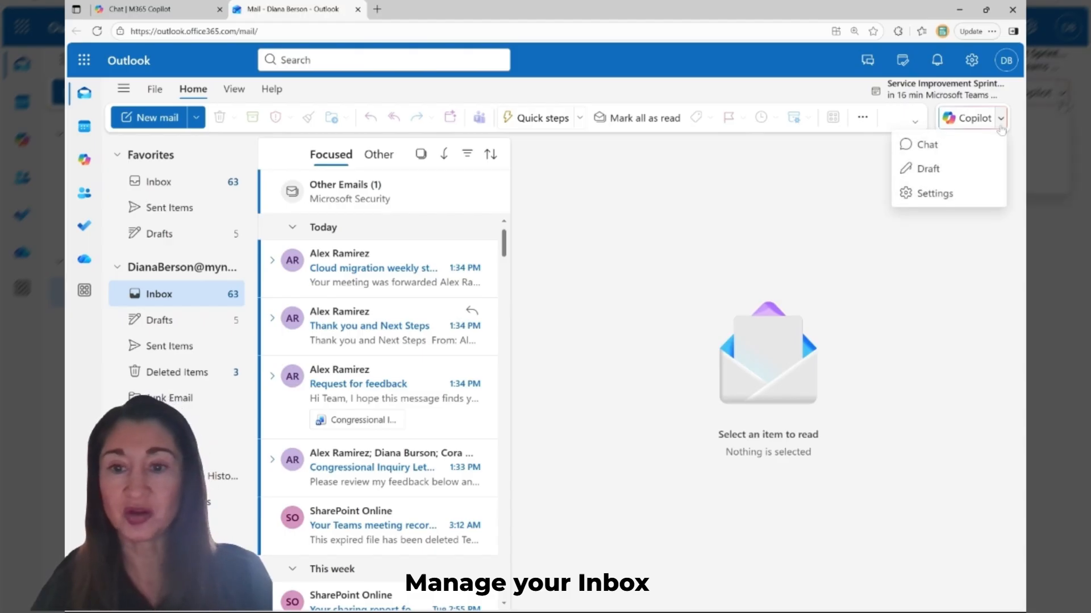
left_click(932, 145)
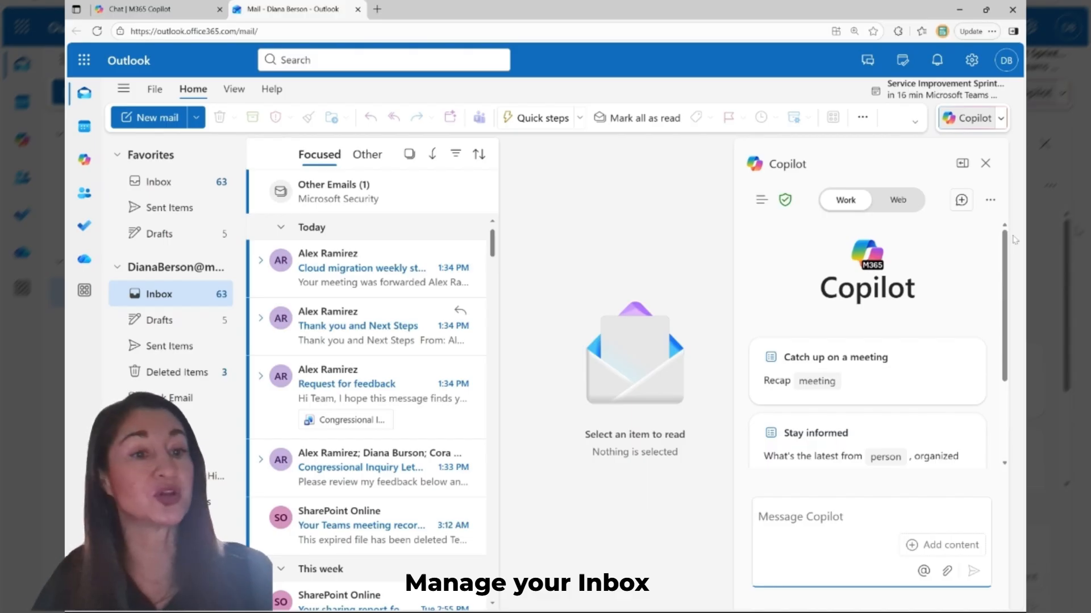
left_click_drag(1005, 238, 1021, 329)
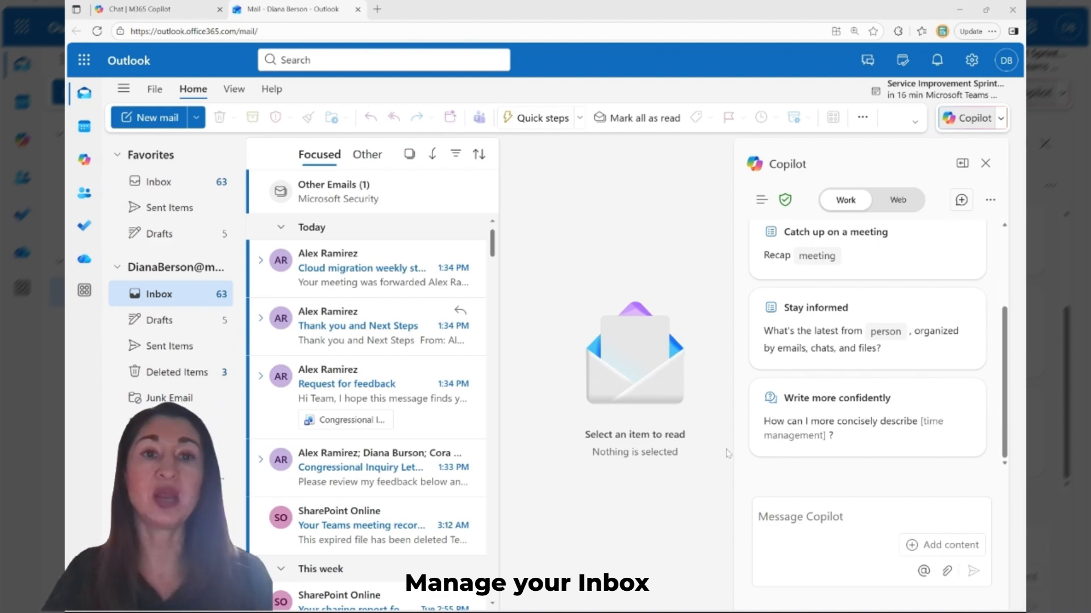
- Ask Copilot to identify the top 3 unread emails from the last 24 hours requiring immediate action and explain why, and review its reply
key("alt+Tab")
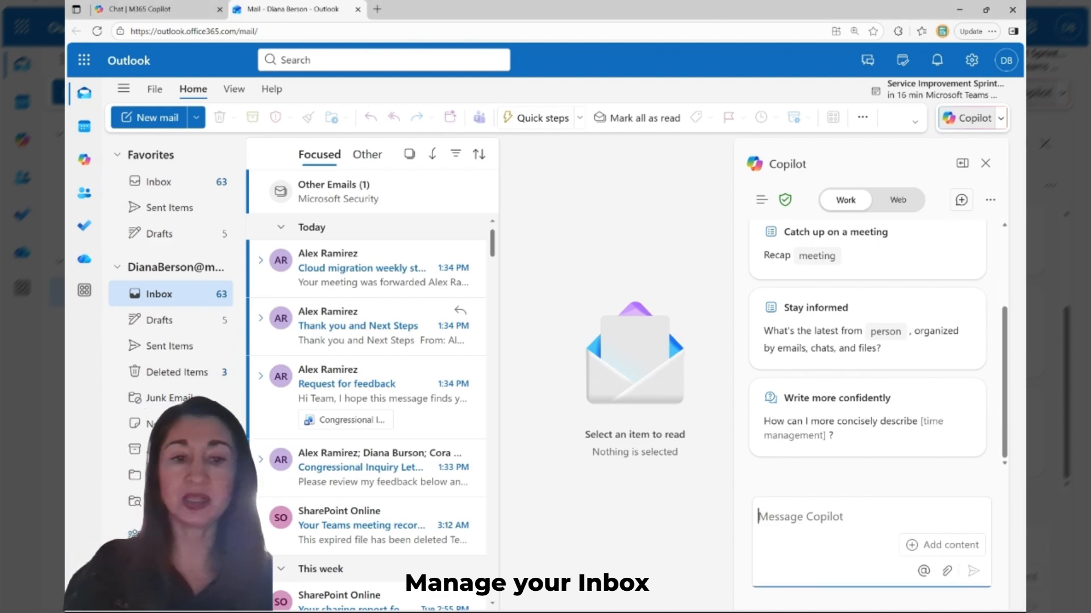
type("From my unread emails in the last 24 hours, identify the top 3 that require immediate action and explain why")
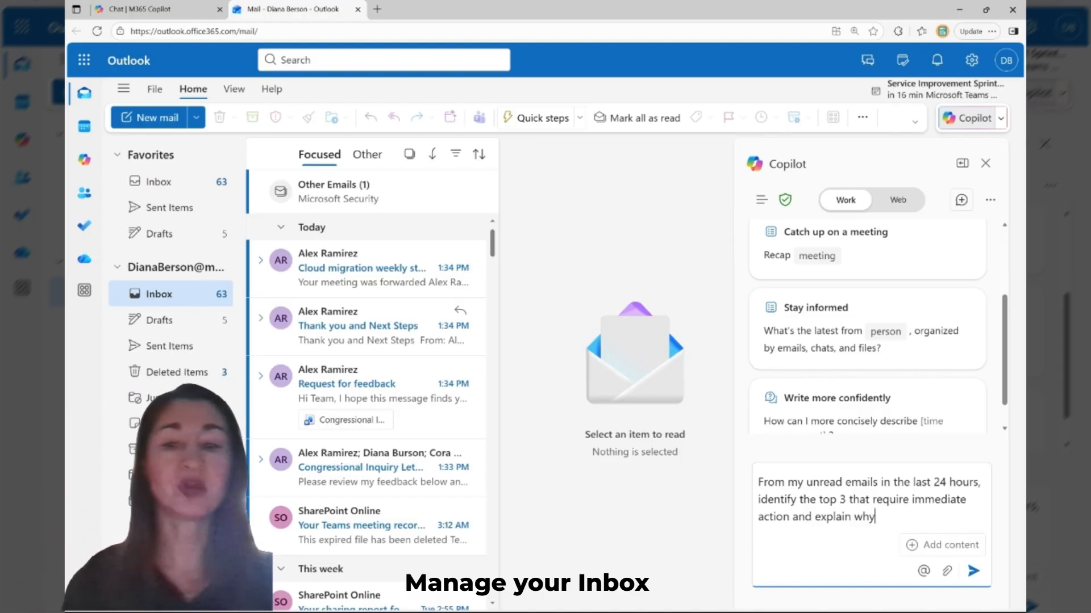
left_click(974, 572)
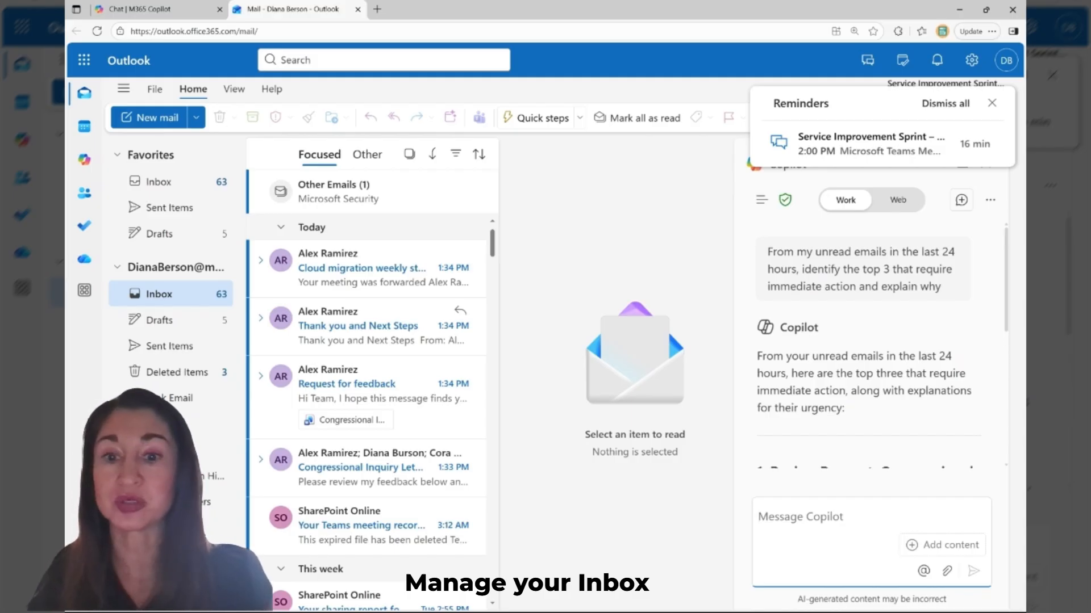
left_click(991, 103)
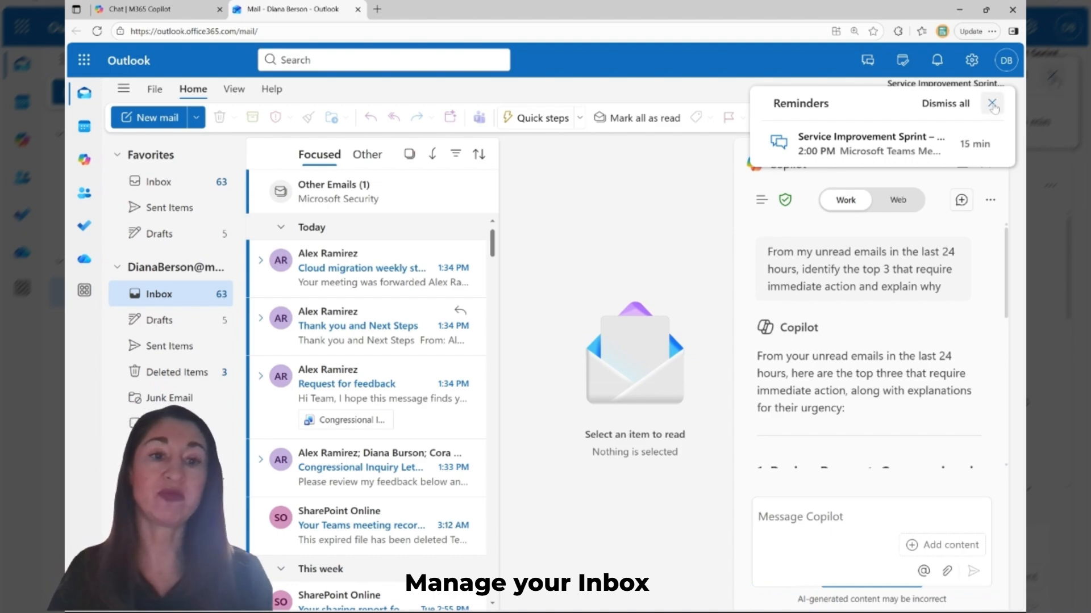
left_click_drag(1009, 245, 1009, 272)
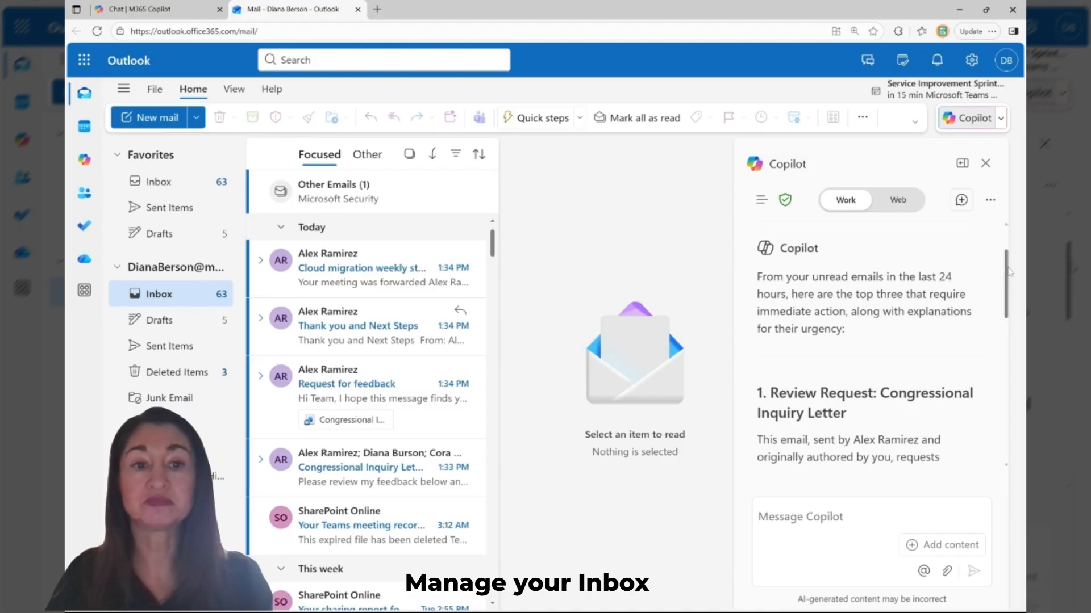
left_click_drag(1009, 252, 1006, 426)
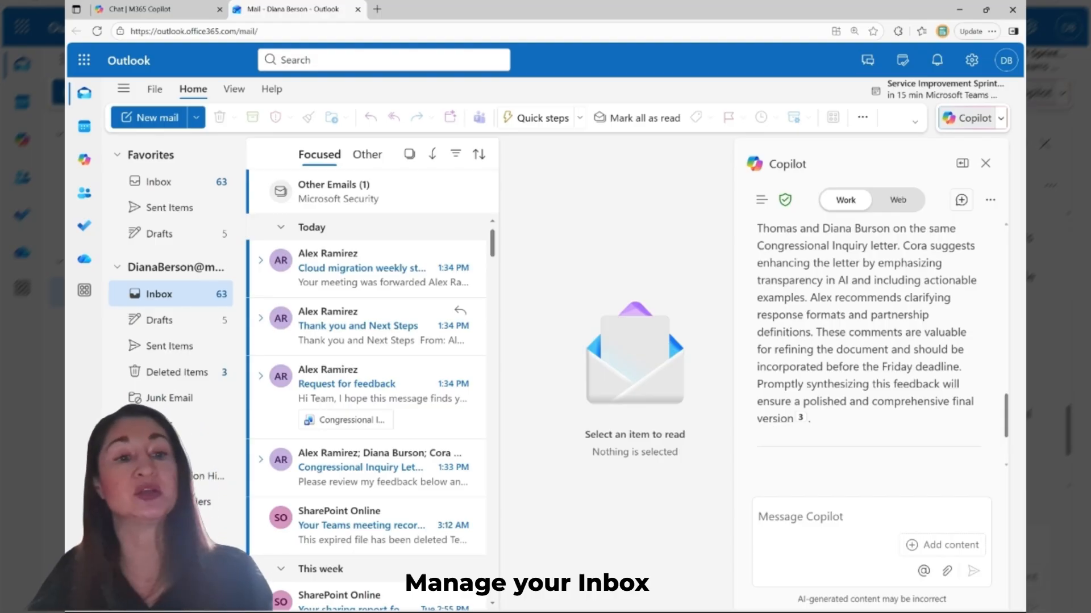
left_click_drag(1009, 341, 1005, 376)
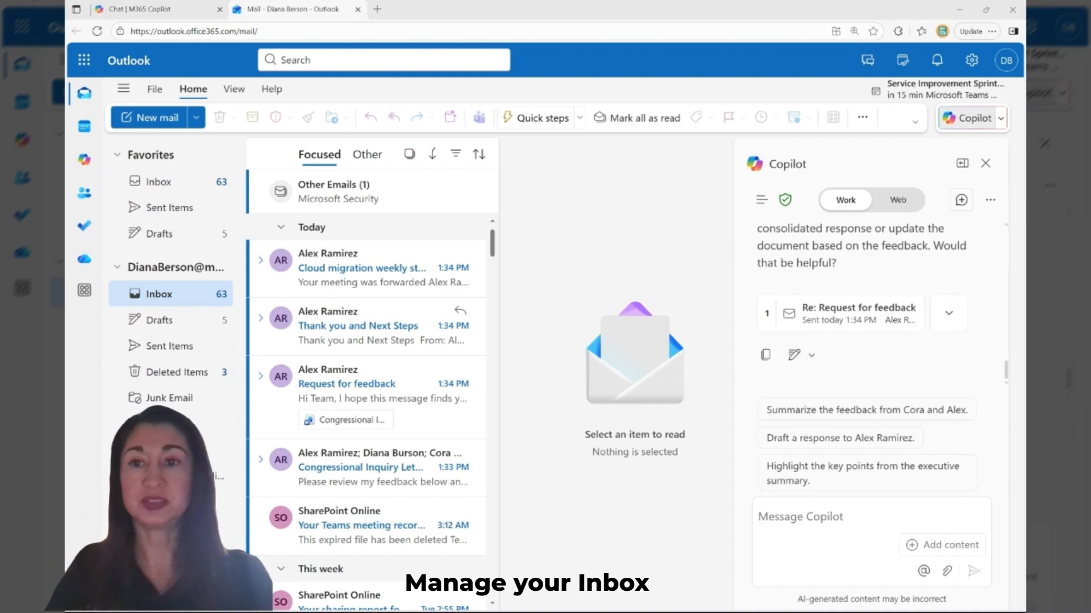
- Ask Copilot to organize these tasks into a priority list, and review the priorities and suggested actions
left_click(709, 19)
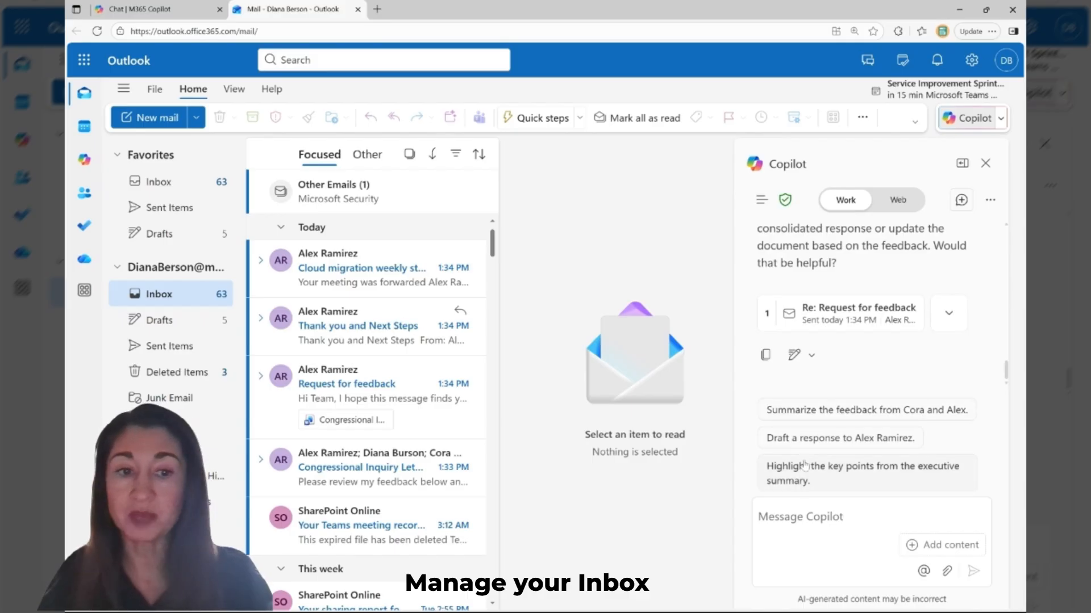
left_click(806, 514)
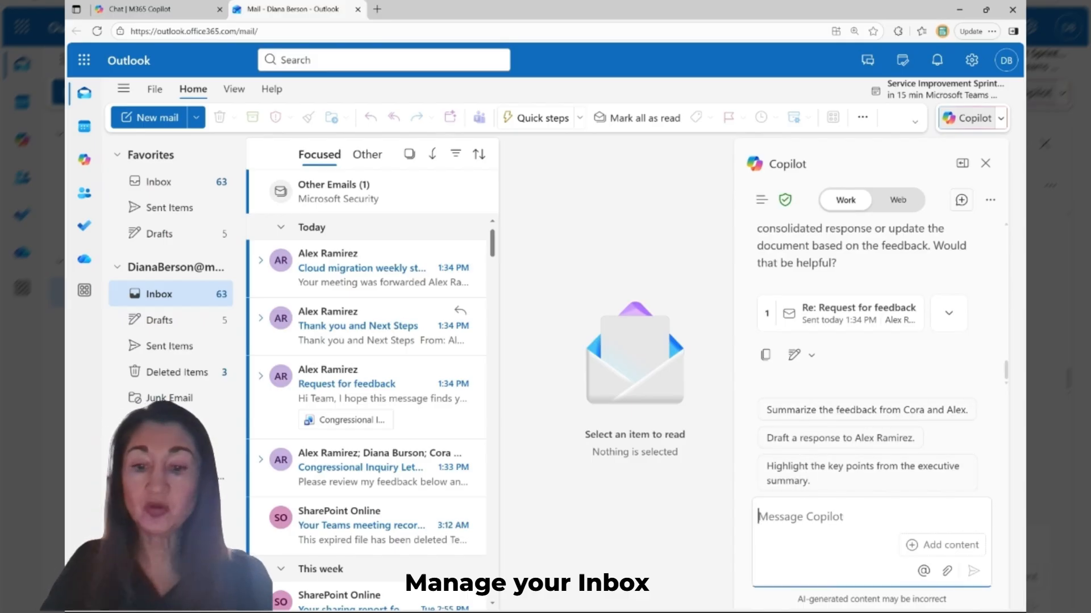
type("Organize these tasks into a priority list.")
left_click(973, 571)
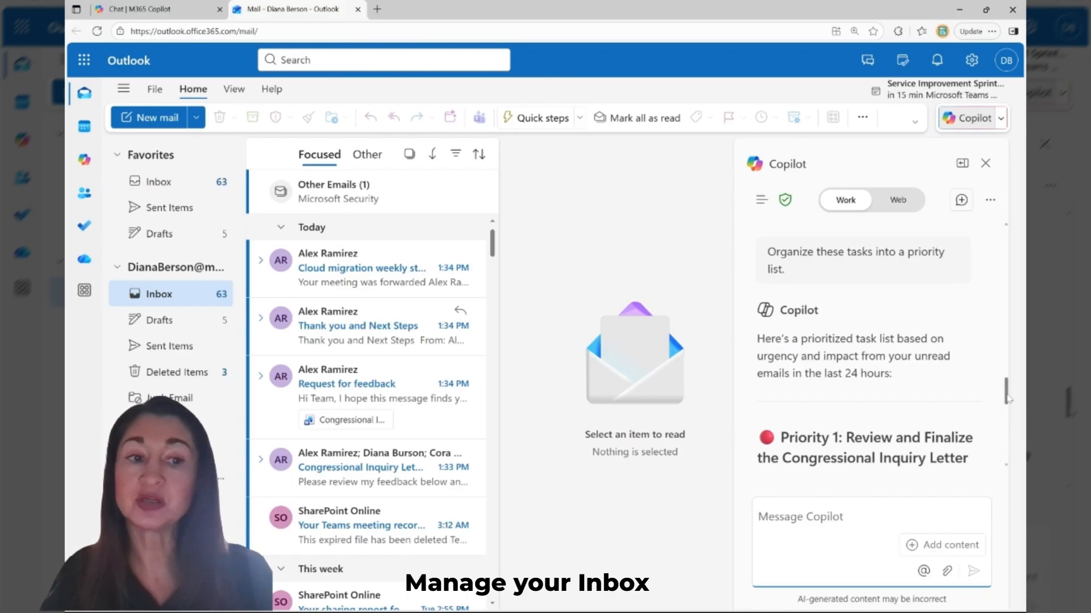
scroll(1006, 392, "down", 3)
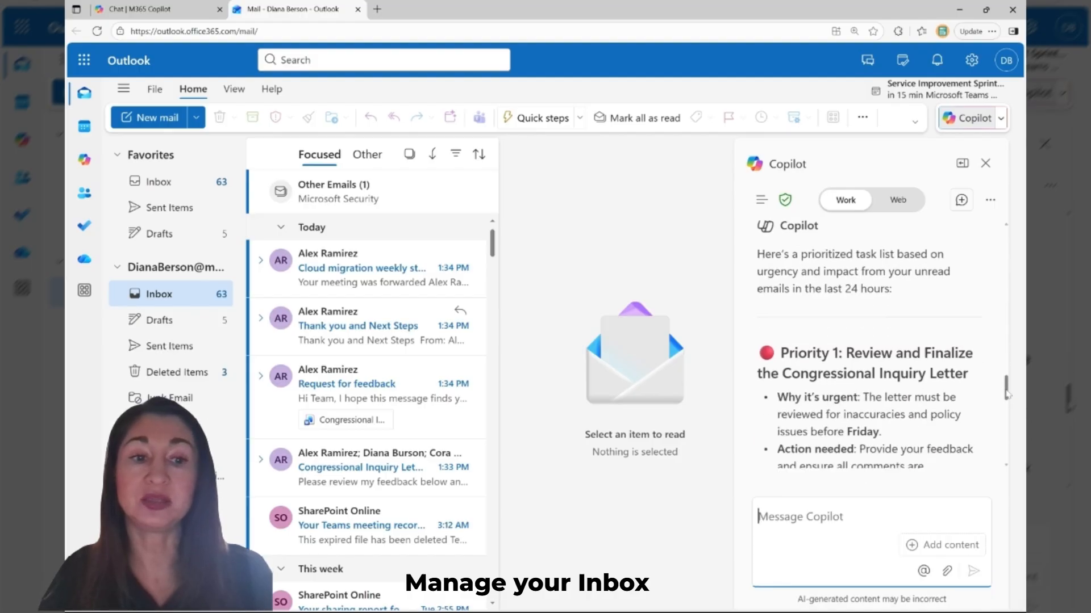
scroll(1007, 400, "down", 10)
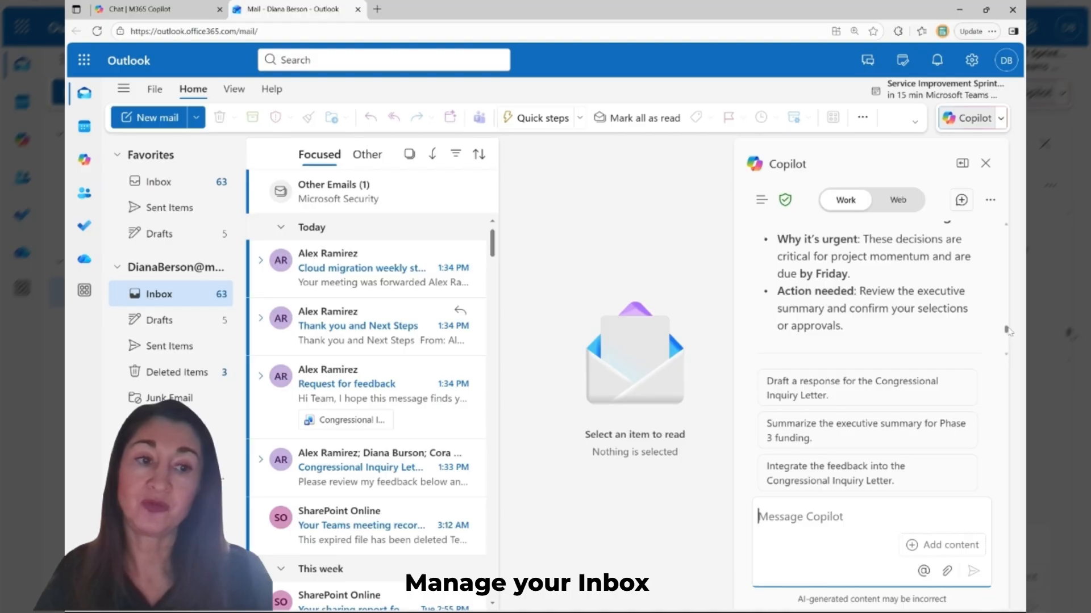
scroll(1007, 331, "down", 3)
scroll(1007, 324, "up", 5)
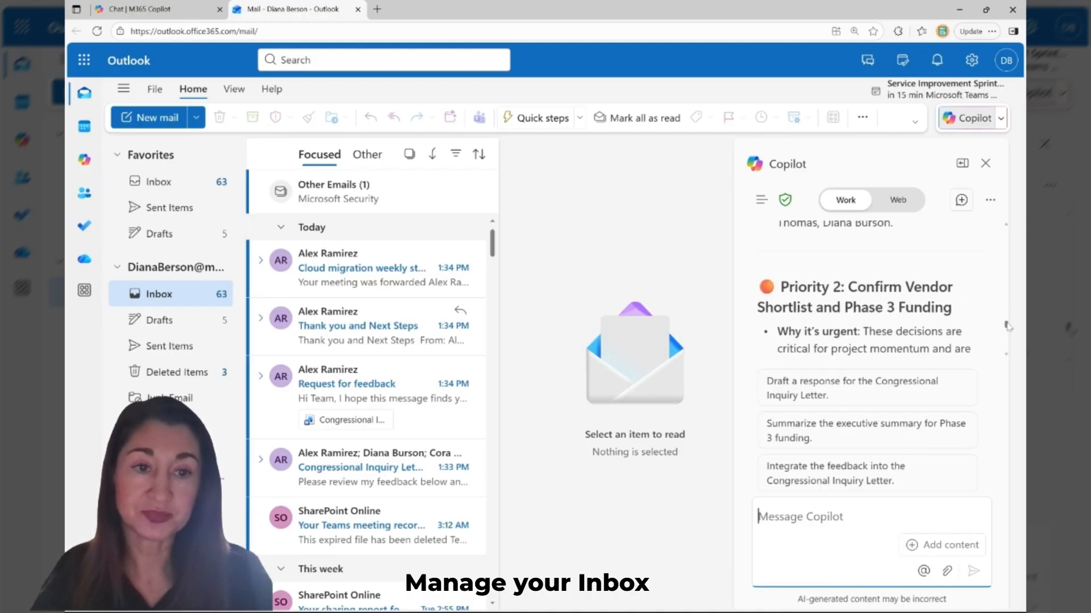
scroll(1007, 316, "up", 2)
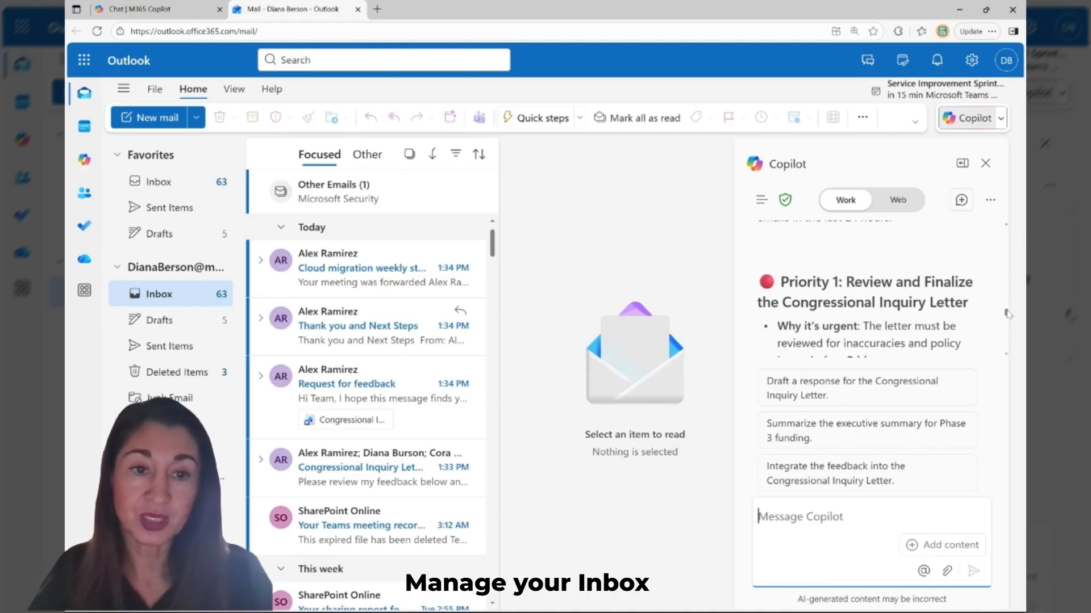
left_click_drag(1007, 315, 1010, 351)
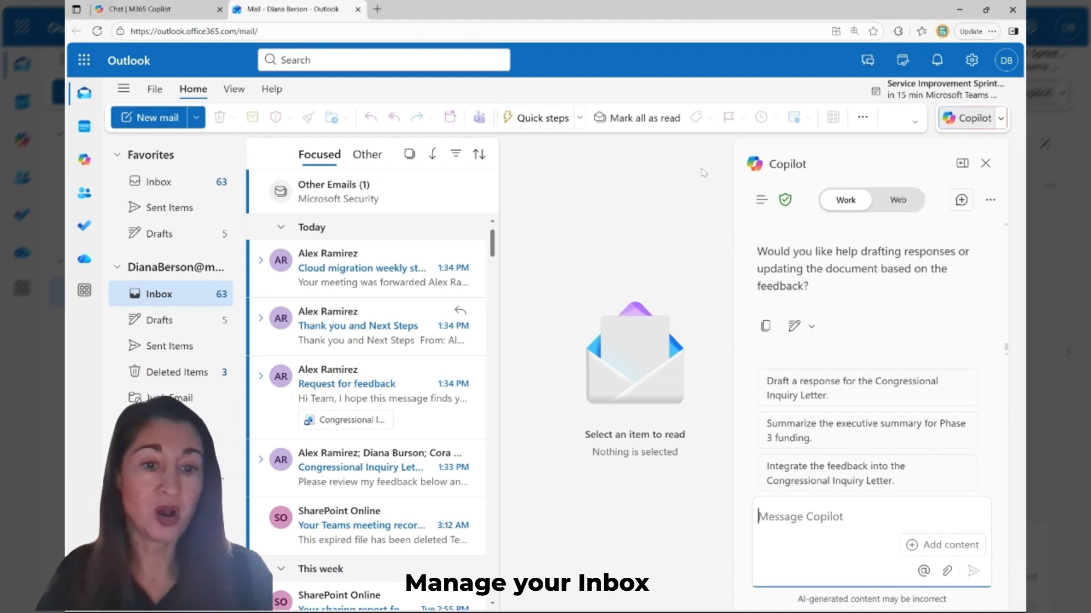
- Ask Copilot to summarize this week's inbox emails from the named colleague, identifying requests in each and listing clear action items to complete
type("Summarize all emails from Alex from this week in my inbox. For each email, identify any requests and list clear action items I need to complete.")
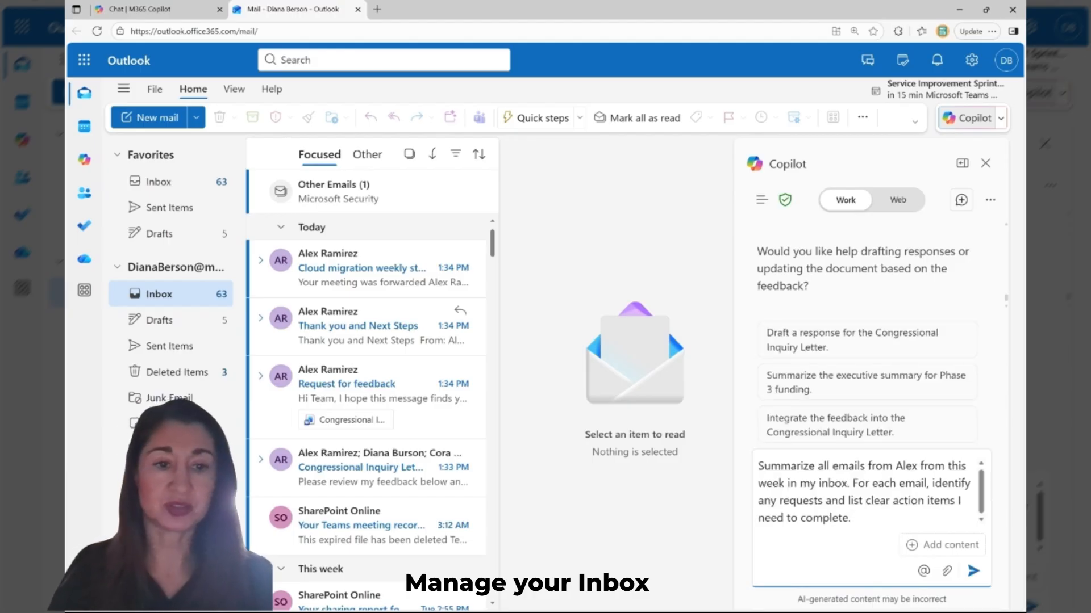
left_click(973, 571)
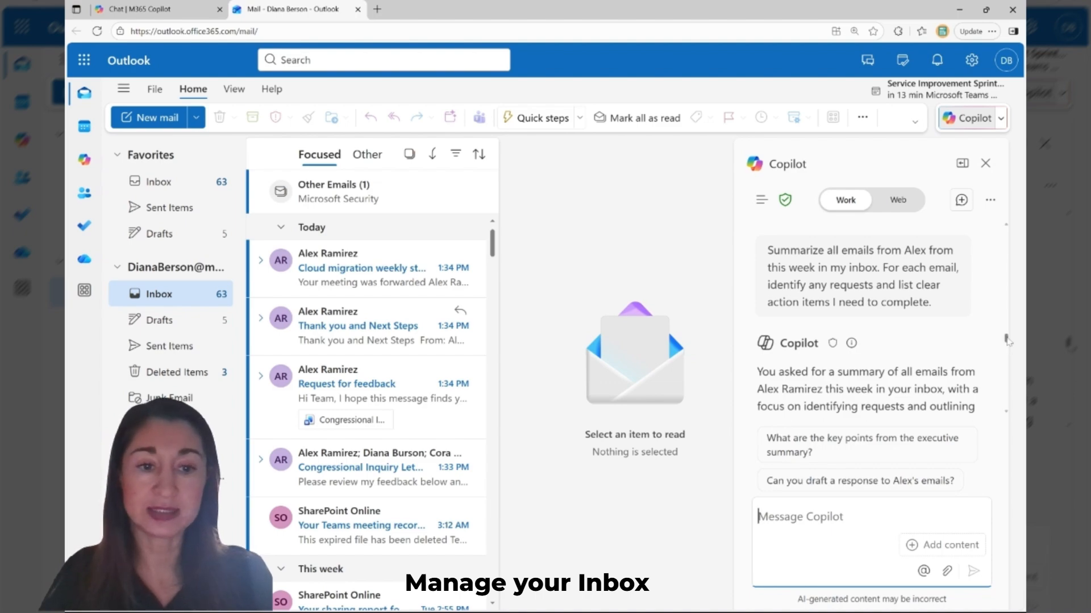
- Examine the requests and action items in Copilot's summary of the colleague's emails through to its end
left_click_drag(1006, 338, 1007, 342)
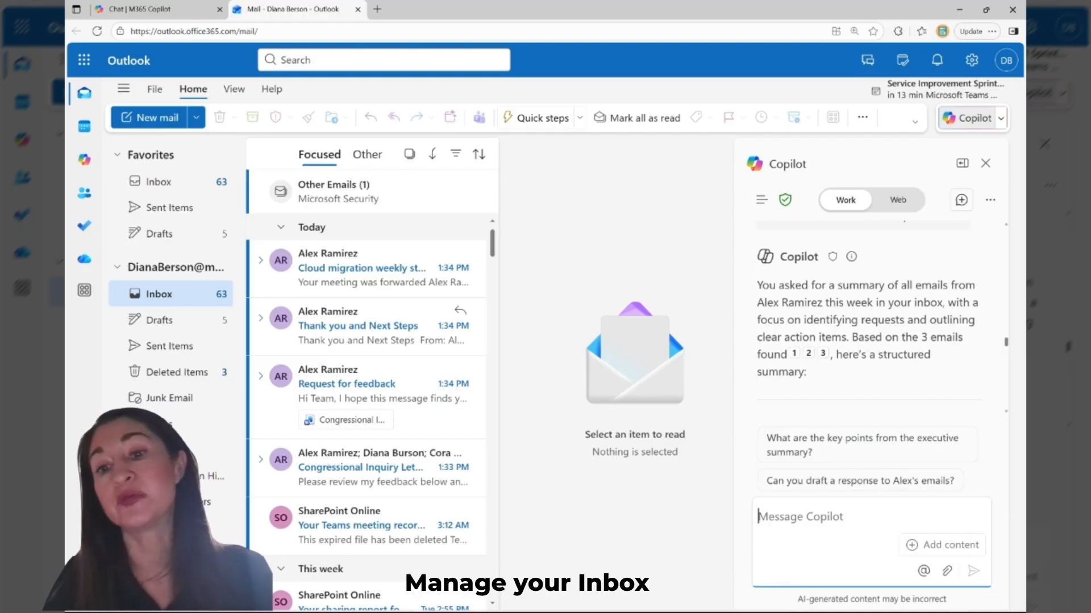
scroll(869, 318, "down", 3)
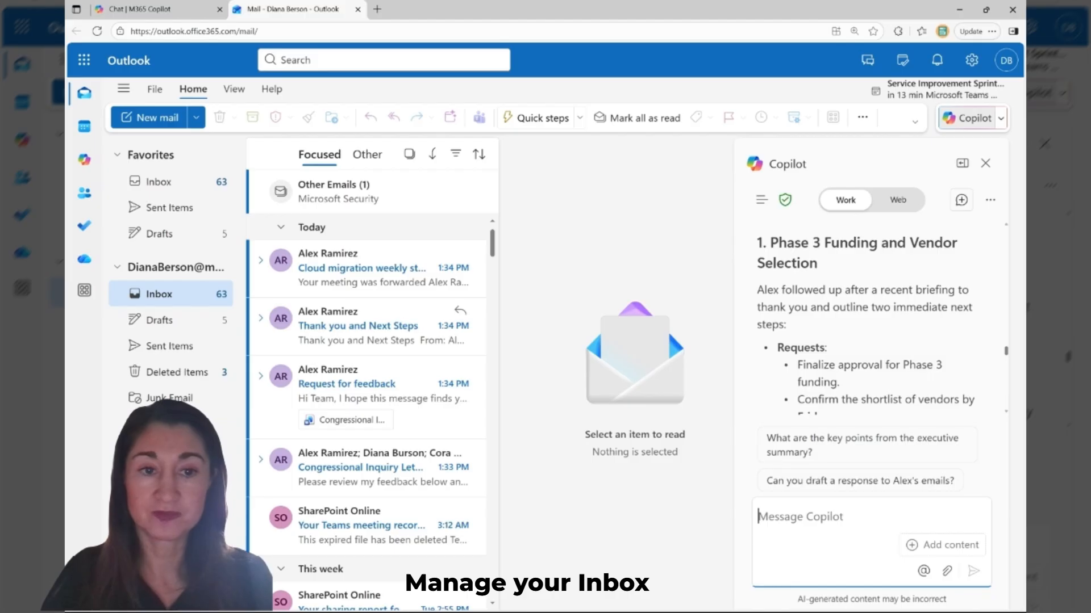
scroll(880, 318, "down", 2)
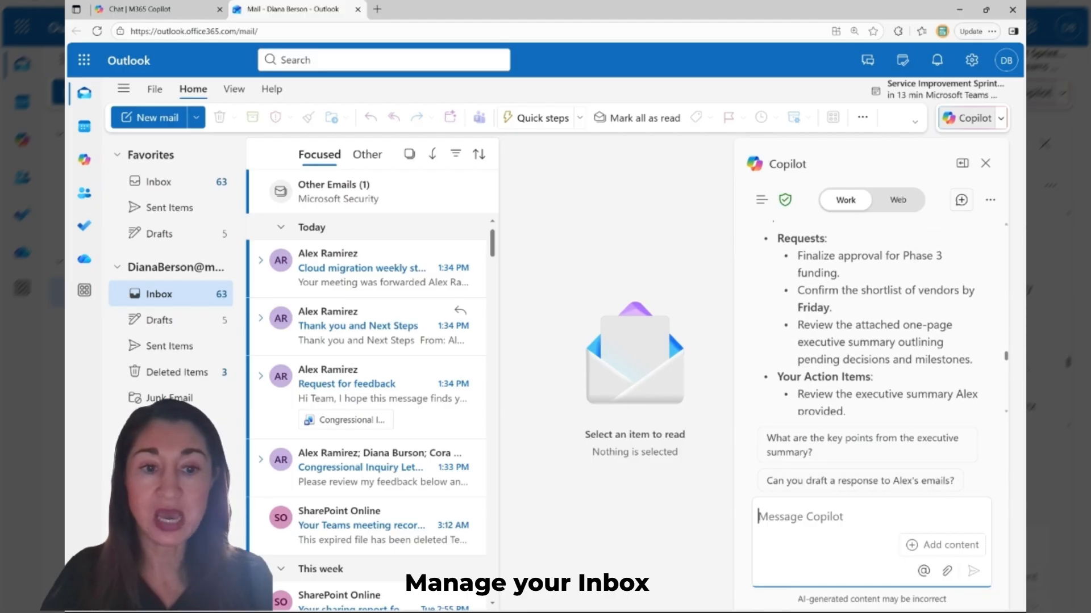
scroll(1010, 370, "down", 5)
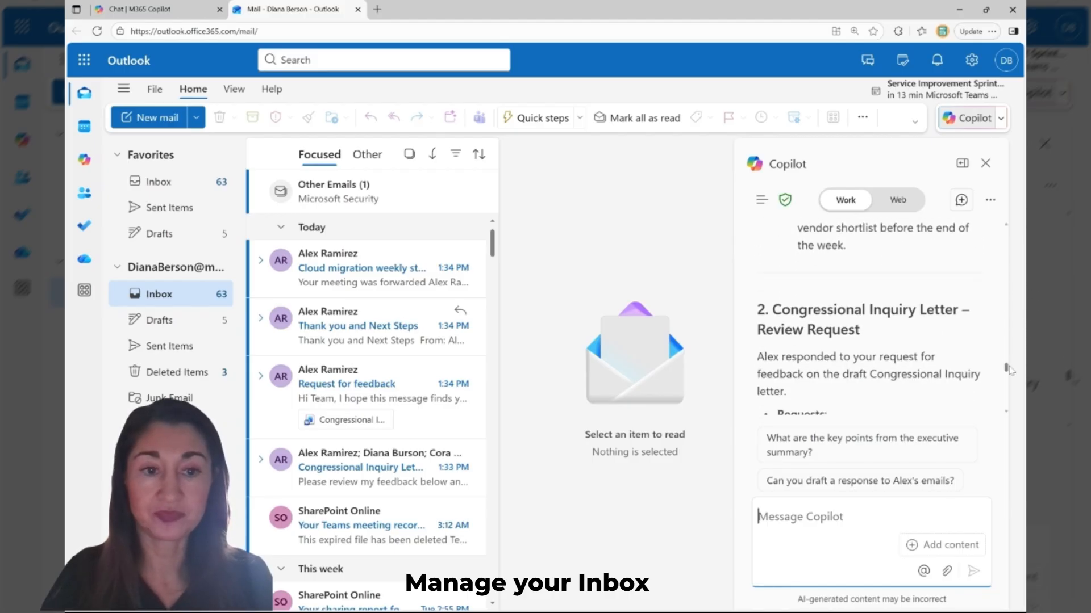
scroll(1010, 370, "down", 1)
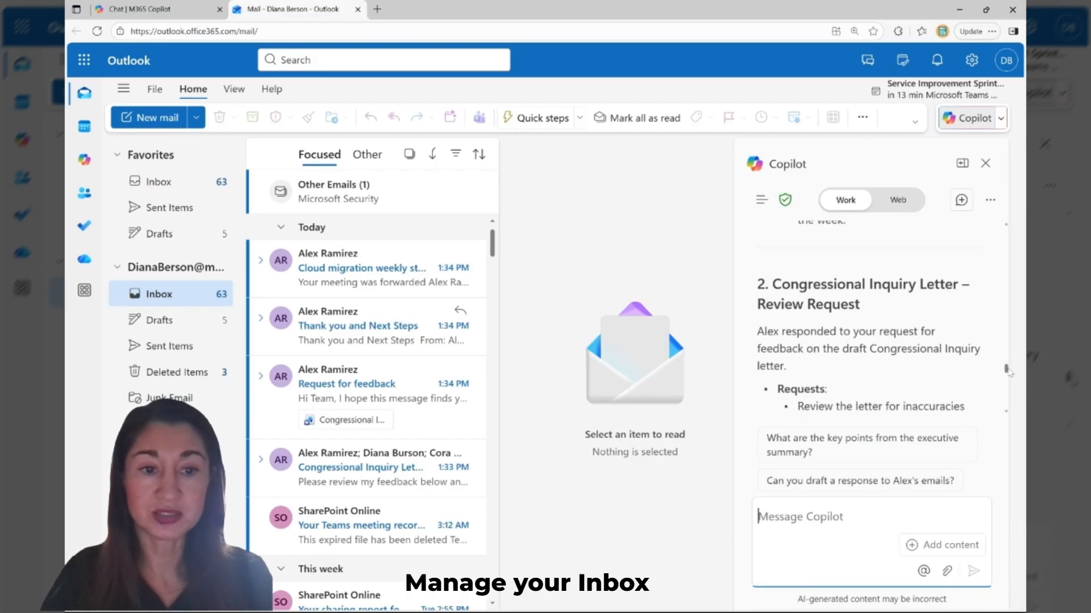
scroll(1007, 371, "down", 1)
scroll(1007, 373, "down", 3)
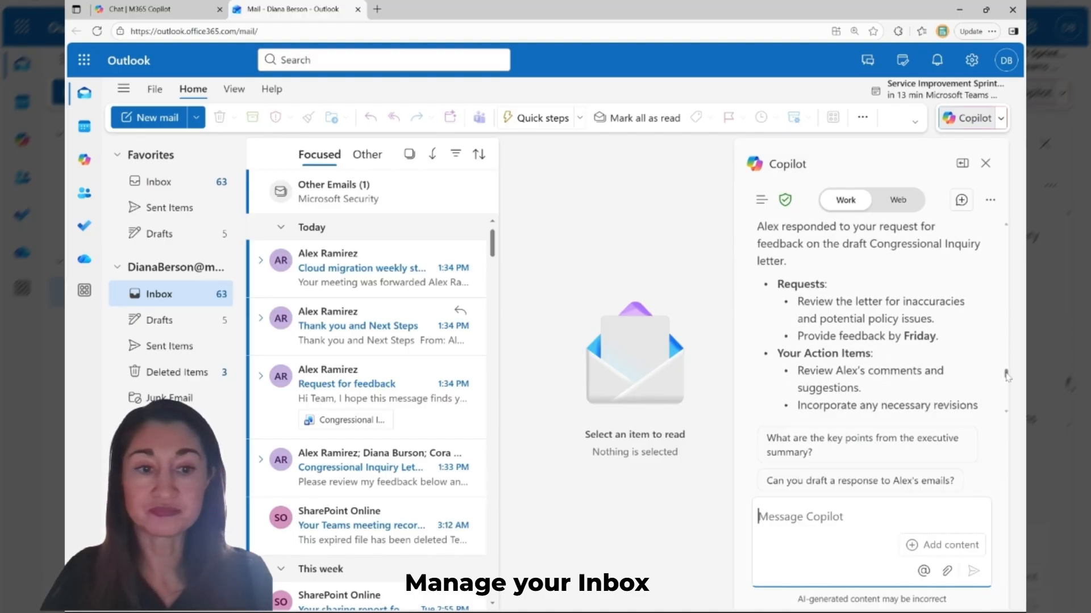
left_click_drag(1007, 376, 1014, 408)
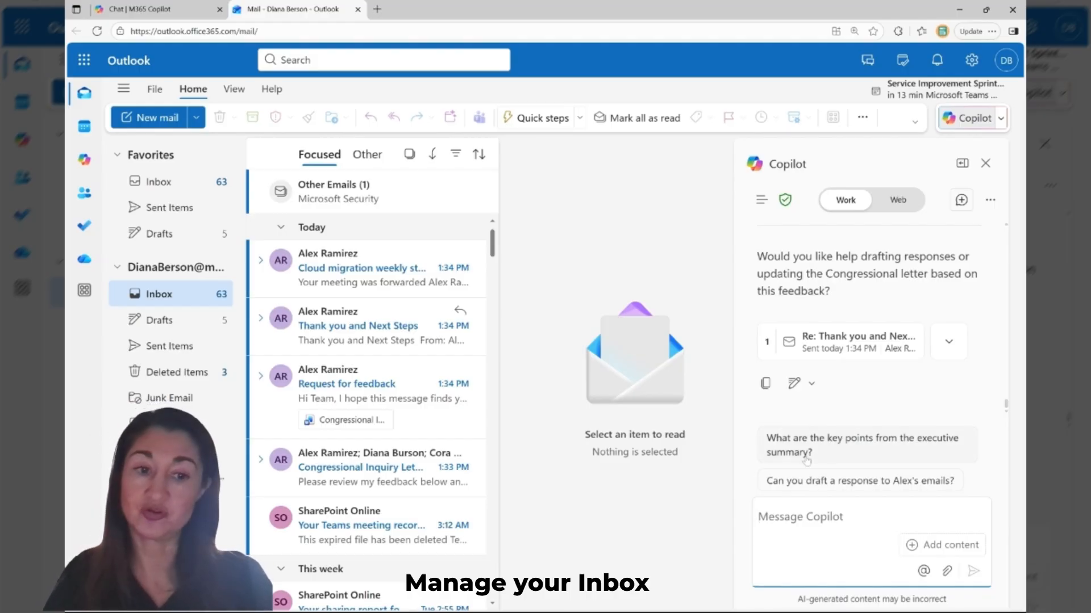
- Submit the suggested prompt asking Copilot to draft a response to the colleague's emails
left_click(863, 484)
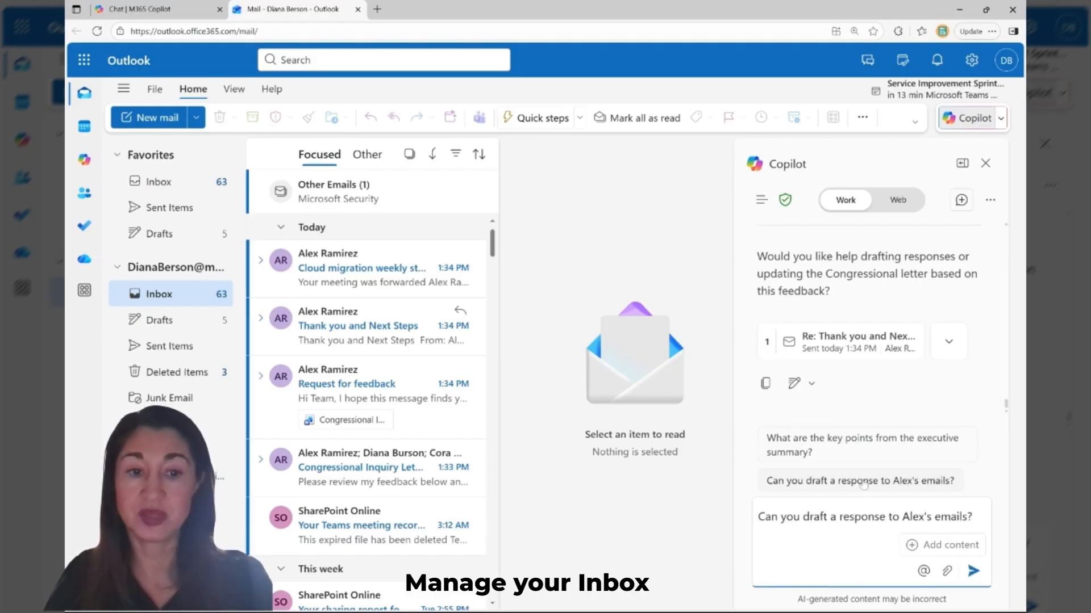
left_click(973, 572)
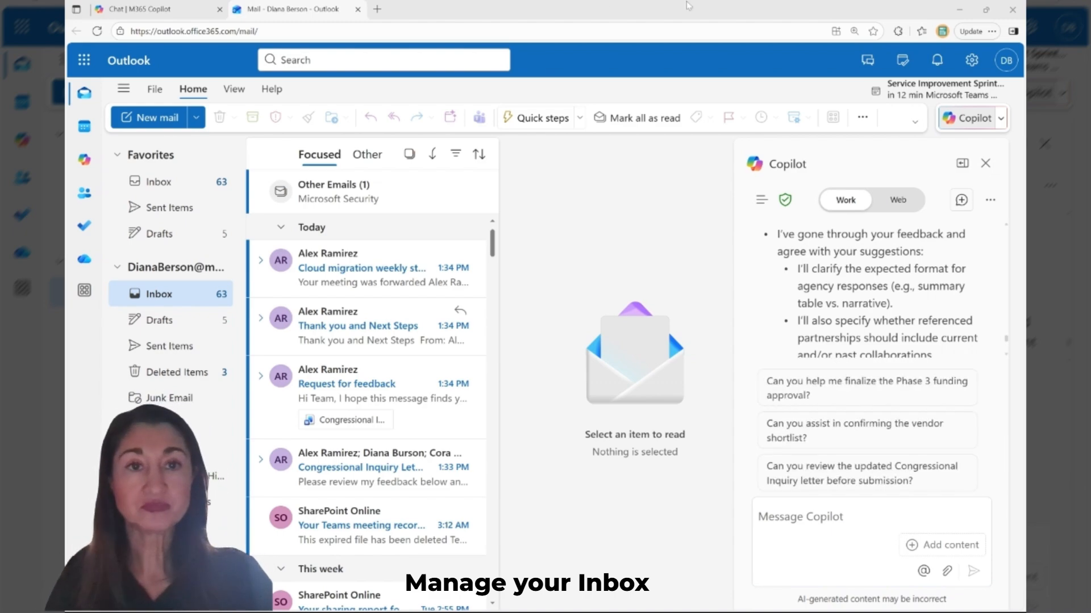
- Ask Copilot to draft replies for the top 3 unanswered inbox emails from this week, and review the drafts
left_click(795, 513)
type("Draft replies for my top 3 unanswered emails in my inbox from this week.")
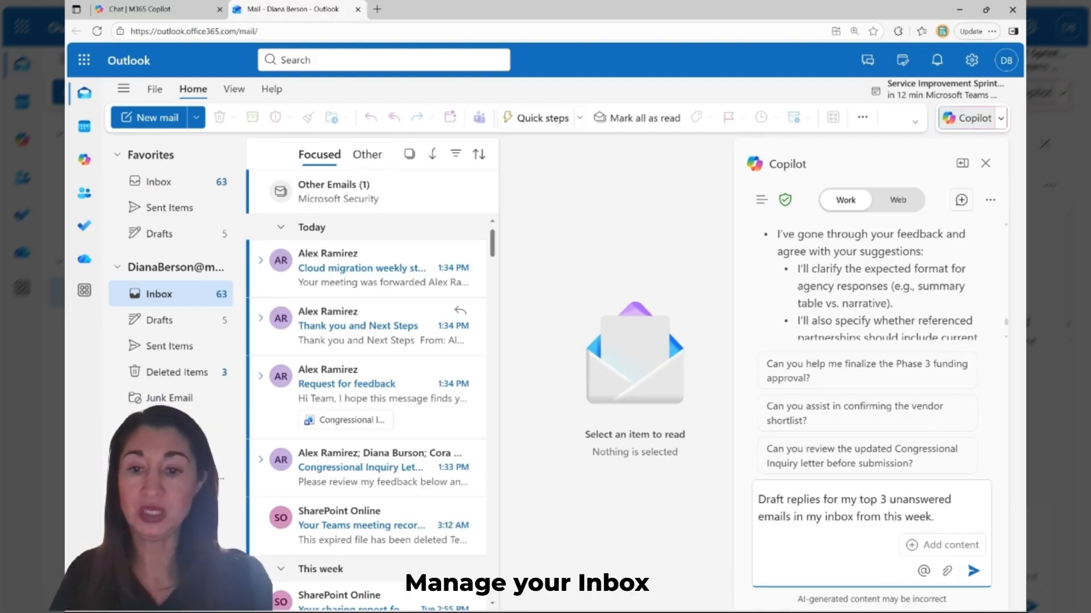
left_click(973, 571)
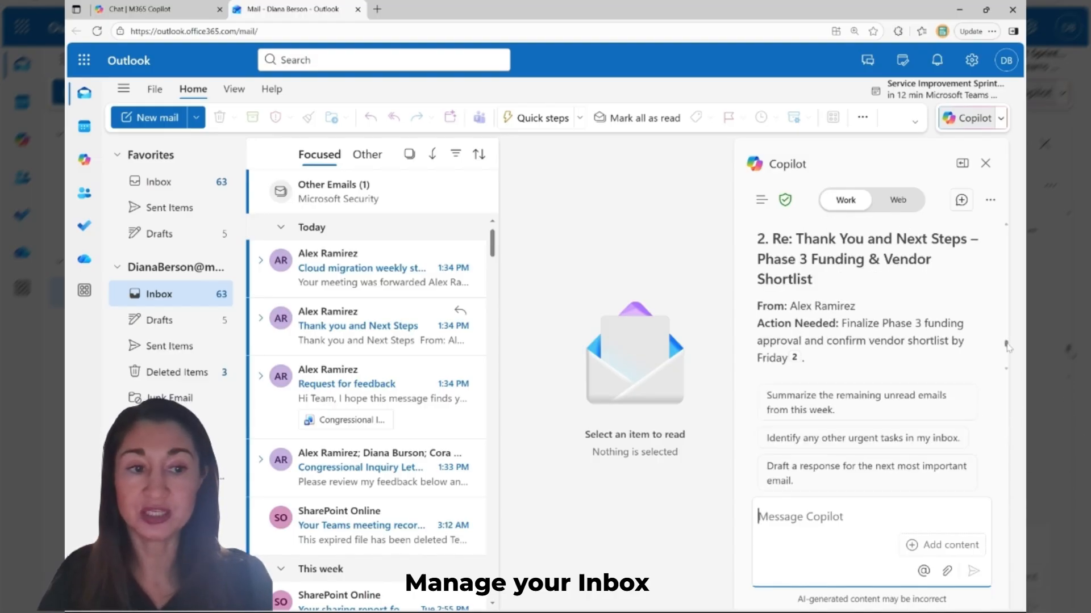
scroll(1006, 348, "down", 5)
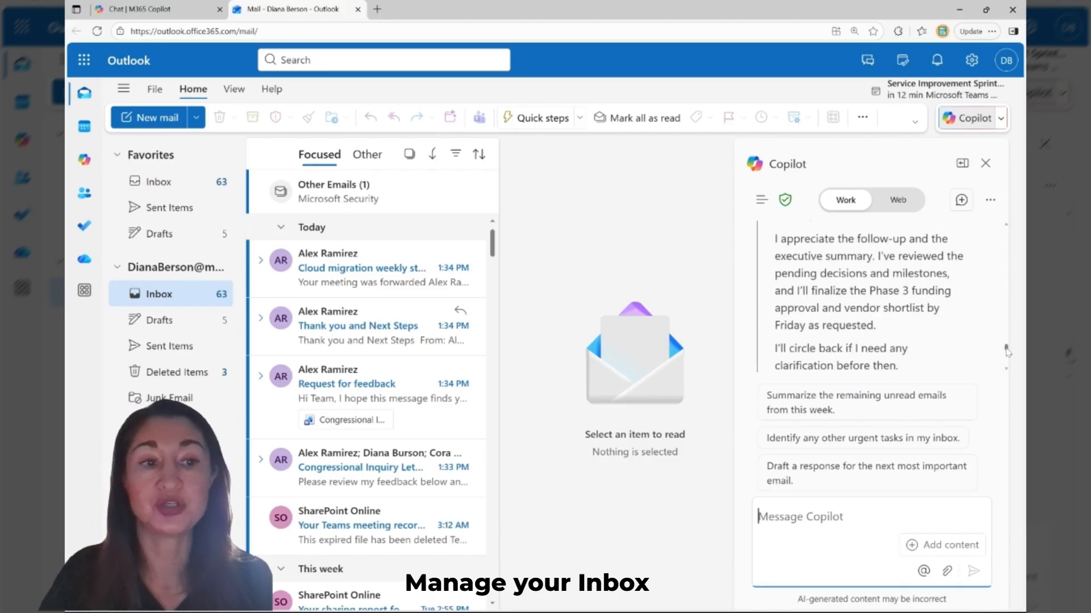
scroll(1006, 352, "down", 5)
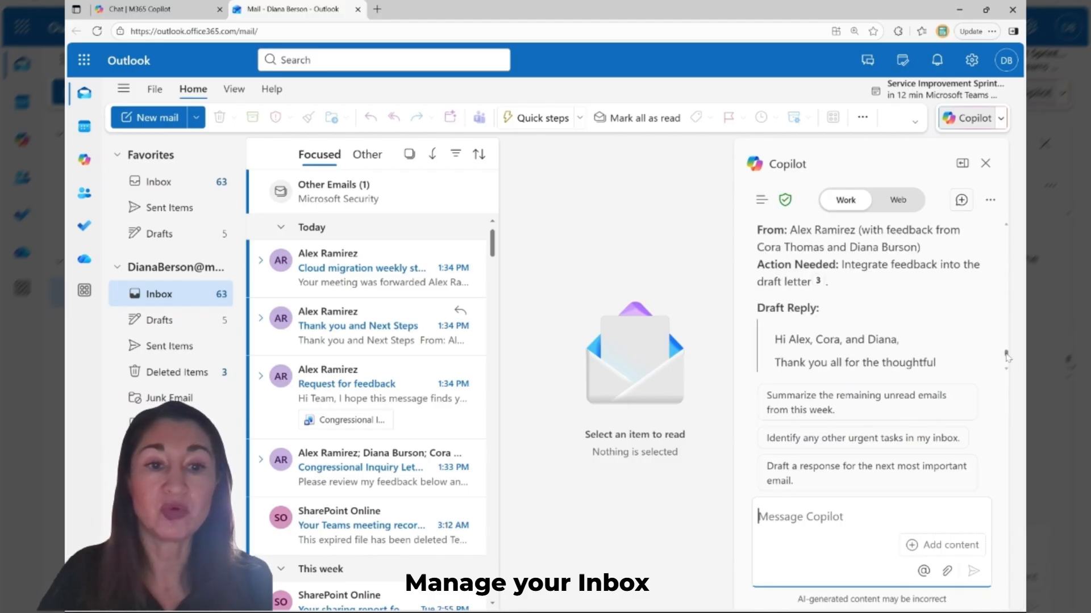
scroll(1006, 359, "down", 5)
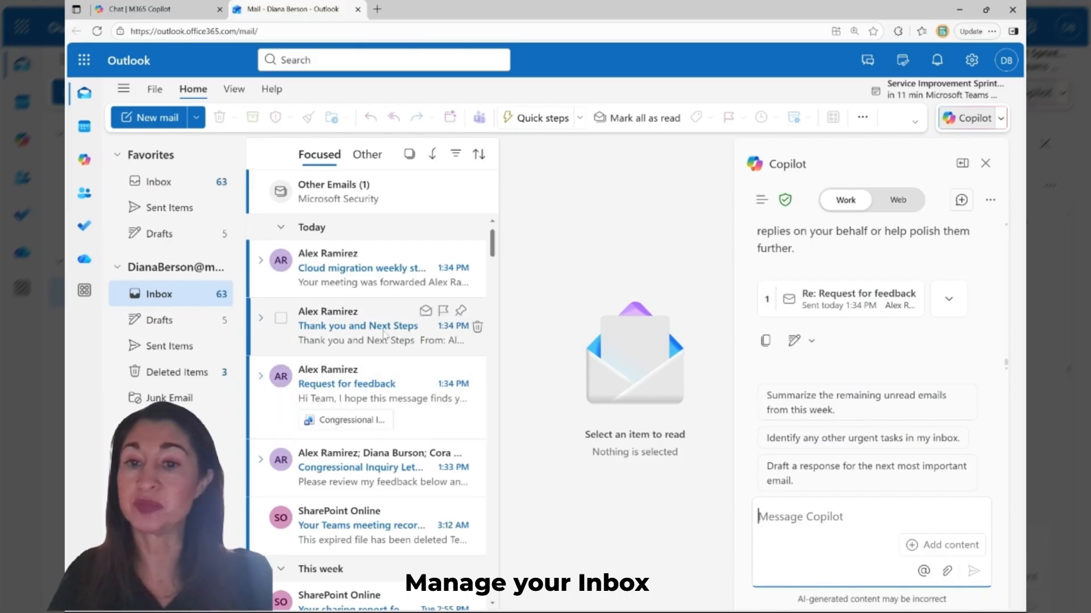
- Open the "Congressional Inquiry Letter" conversation, close the Copilot chat, and start a reply to all from the 11:43 AM feedback message
left_click(394, 469)
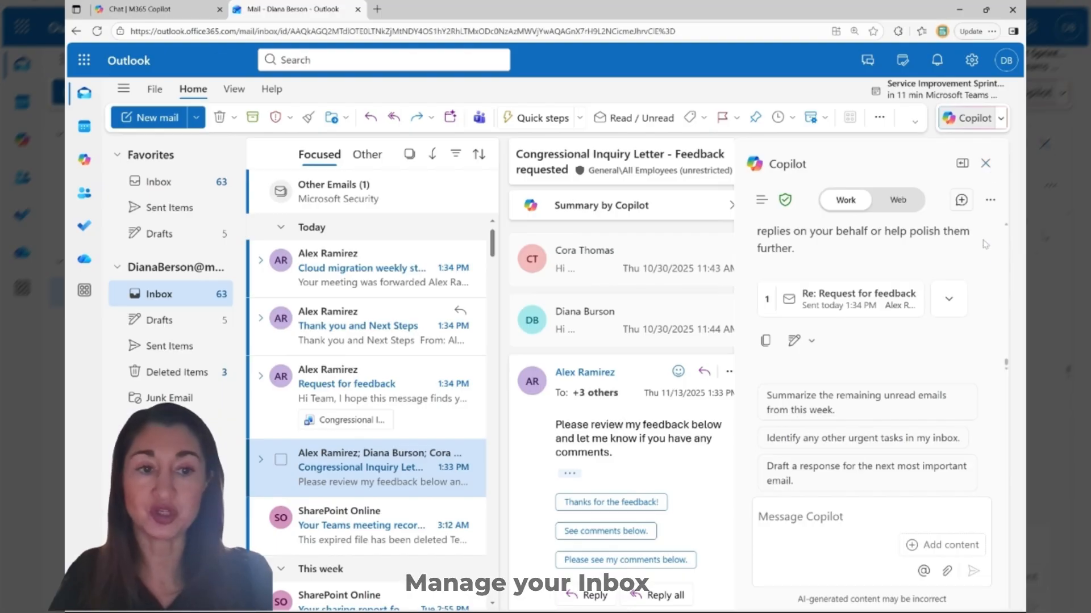
left_click(986, 164)
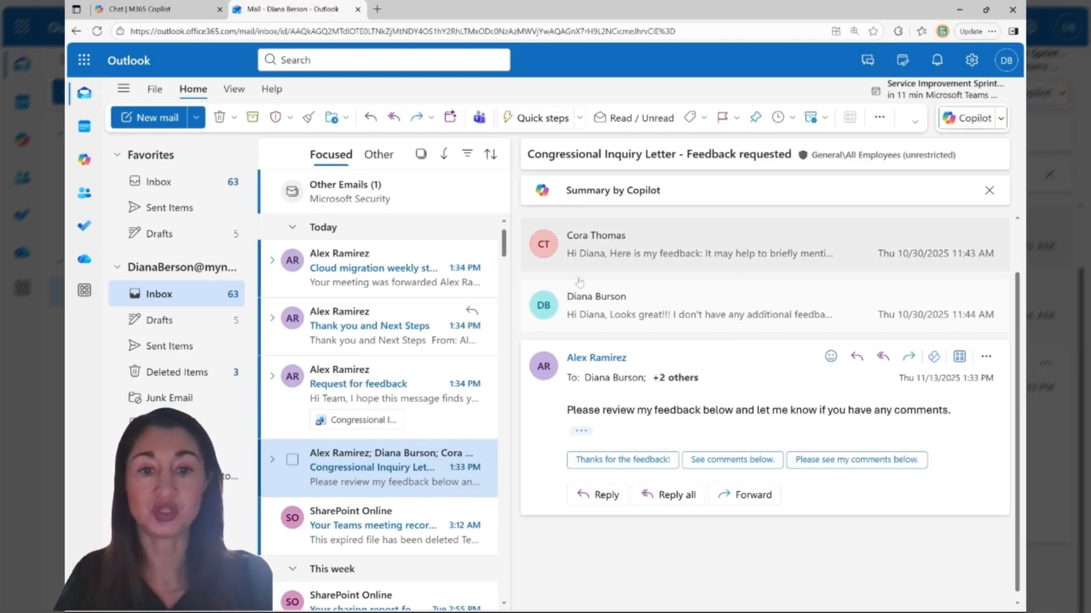
left_click(663, 248)
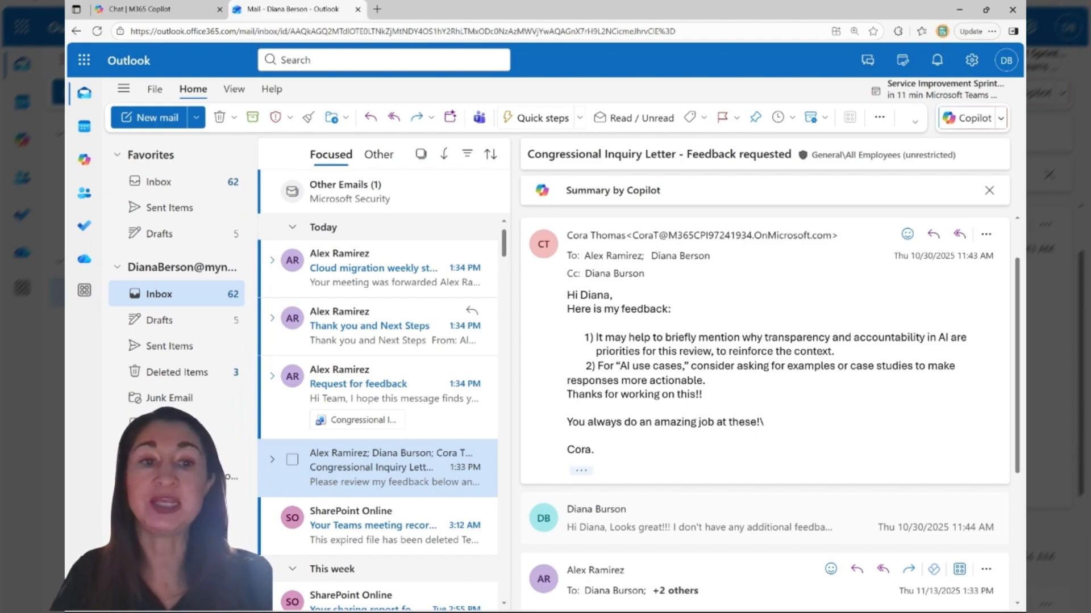
left_click(959, 235)
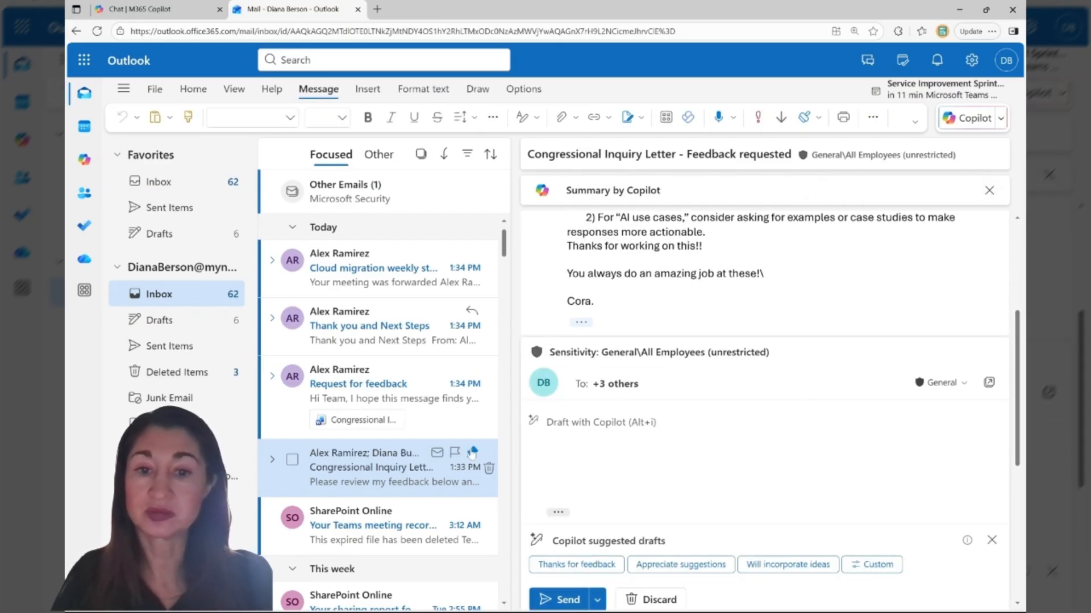
- Have Copilot generate the reply's text inside the message with the prompt "Draft a reply to this emai"
left_click(532, 423)
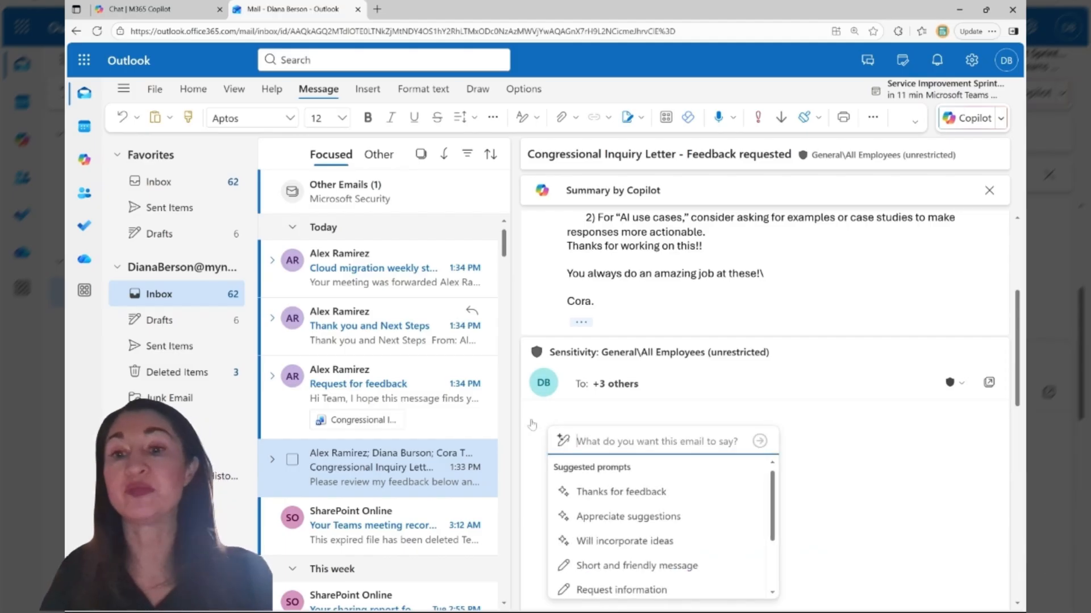
type("Draft")
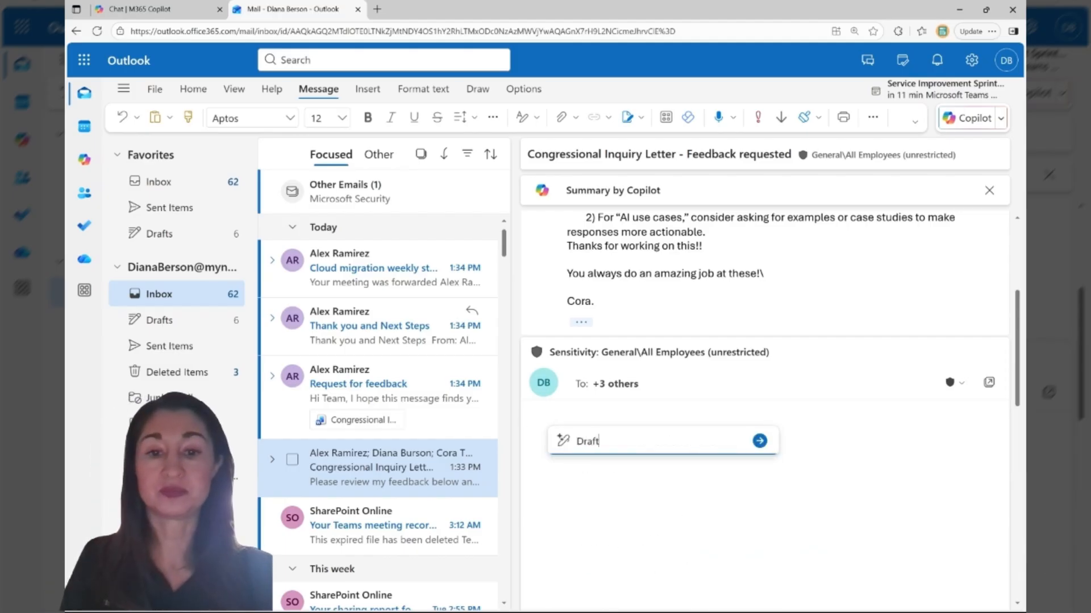
type(" are")
type("re")
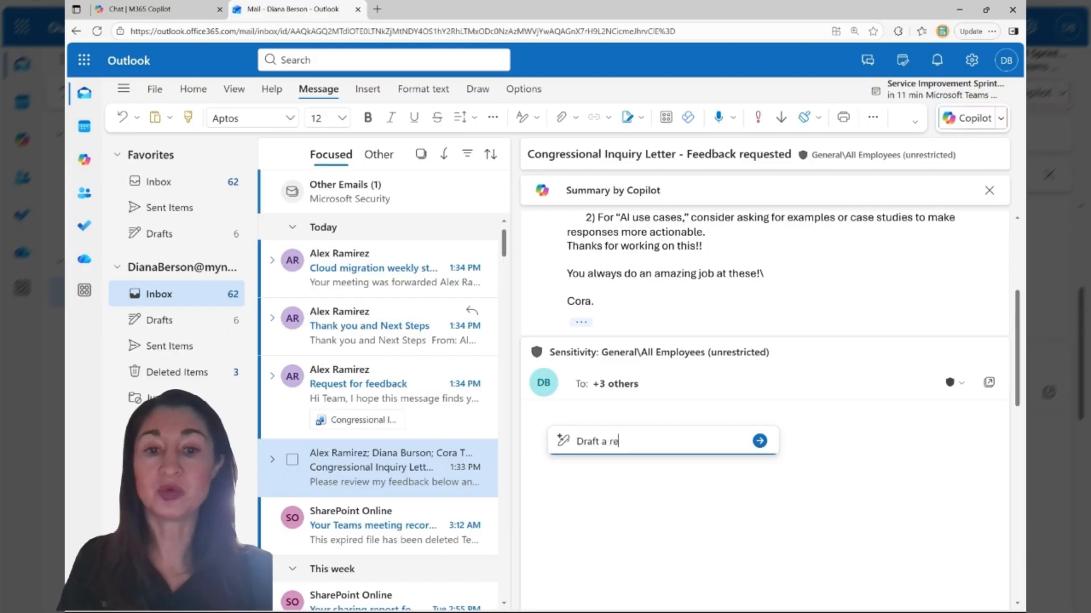
type("ply t")
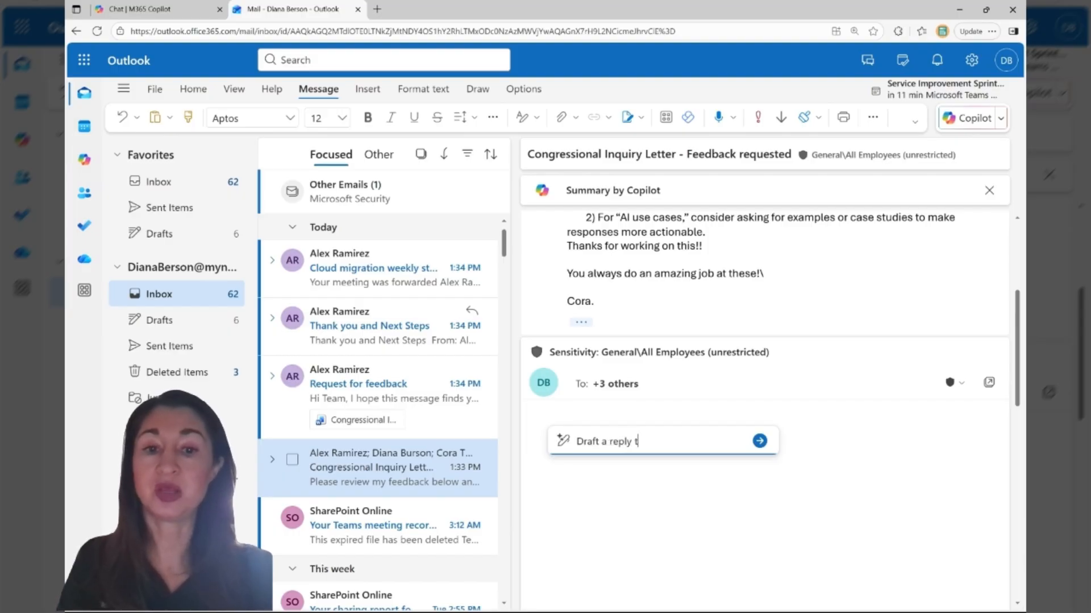
type("o this emai")
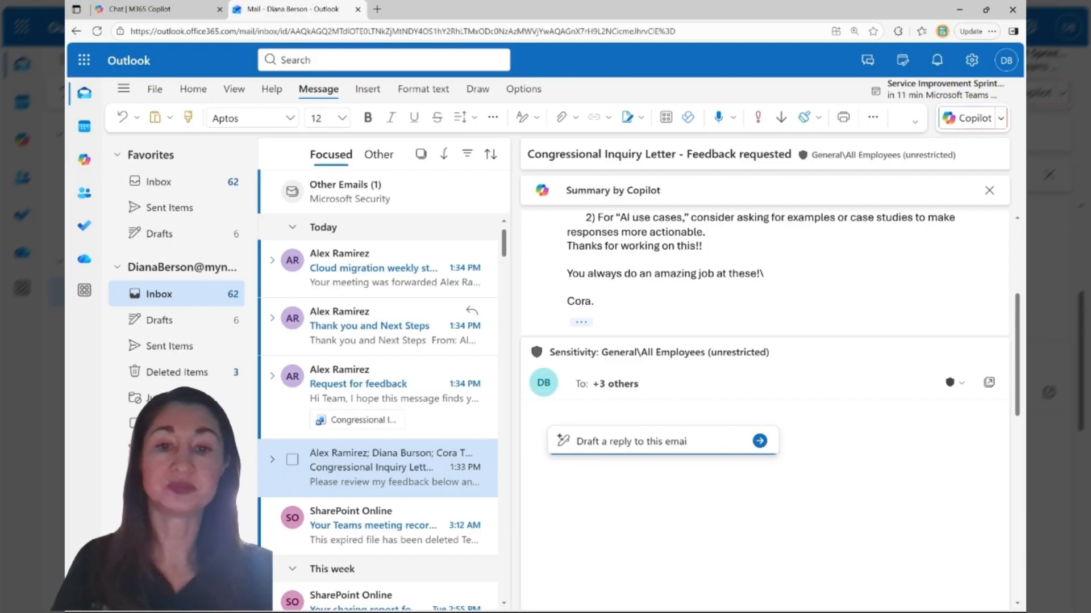
left_click(760, 441)
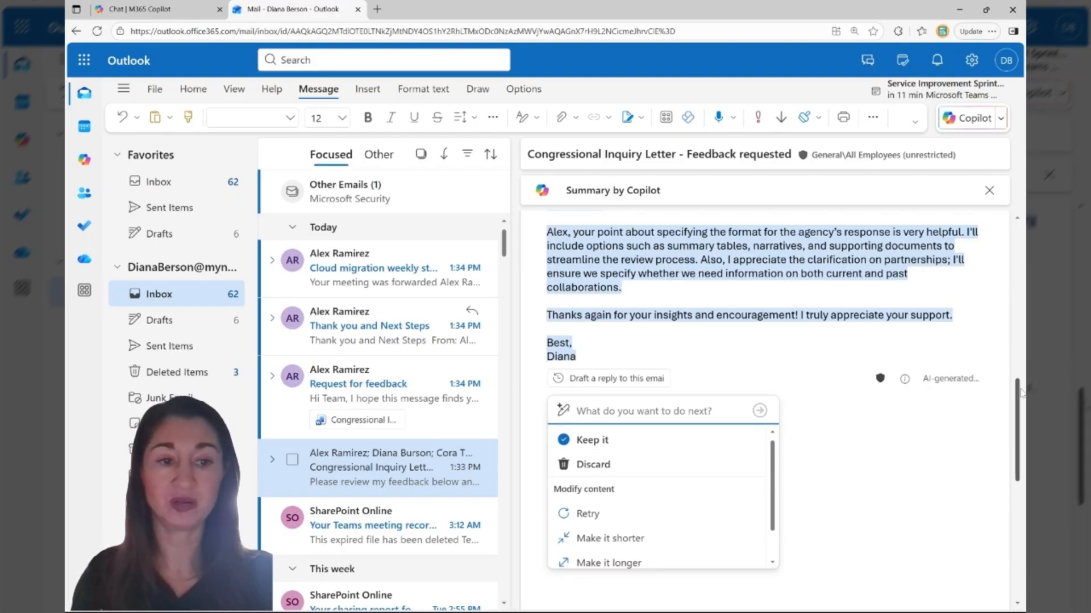
- Review Copilot's generated reply and its options for retrying, length and tone, and keep the draft as written
mouse_move(1019, 398)
left_mouse_down()
mouse_move(1020, 245)
mouse_move(1021, 380)
left_mouse_up()
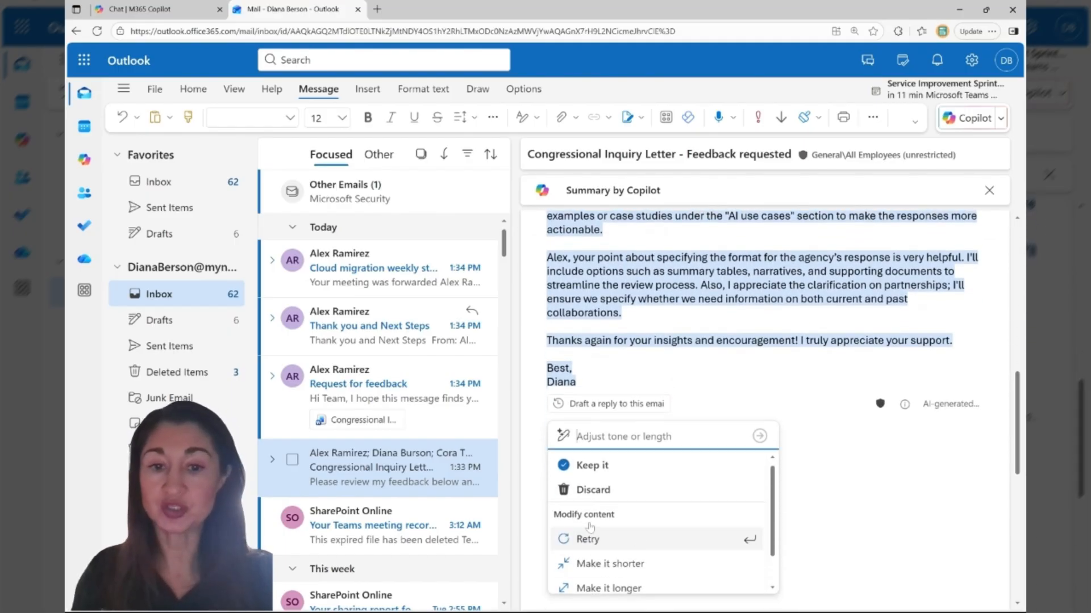
scroll(772, 511, "down", 1)
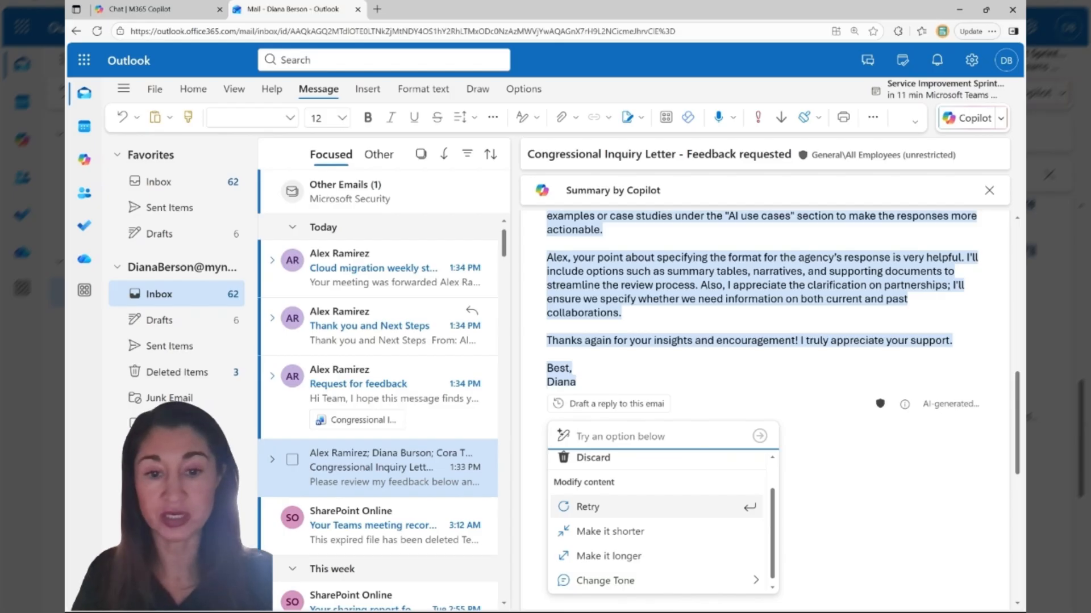
mouse_move(610, 580)
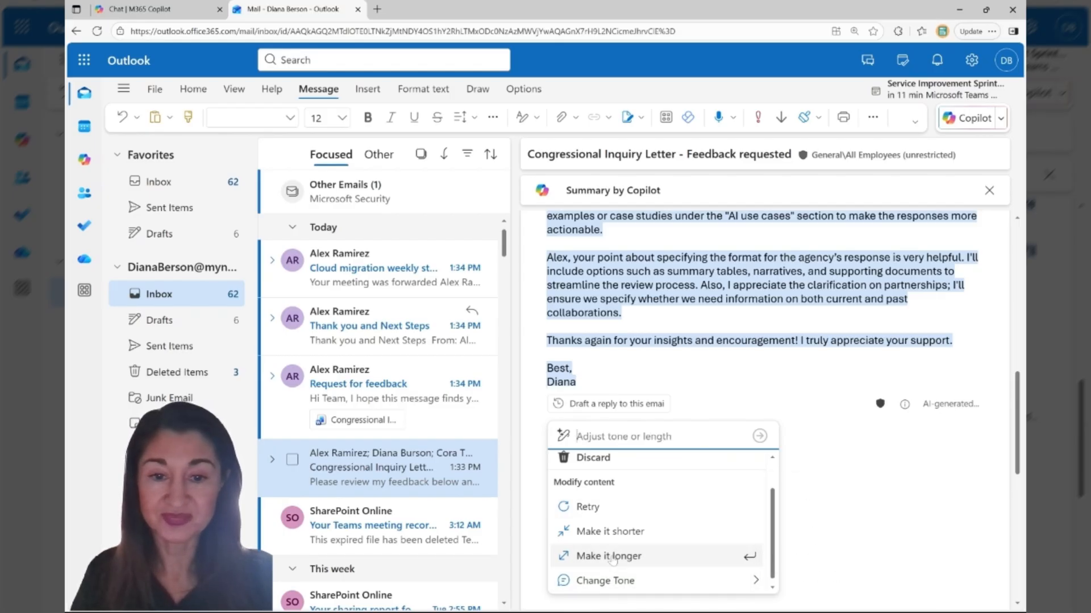
left_click_drag(773, 520, 781, 460)
left_click(606, 472)
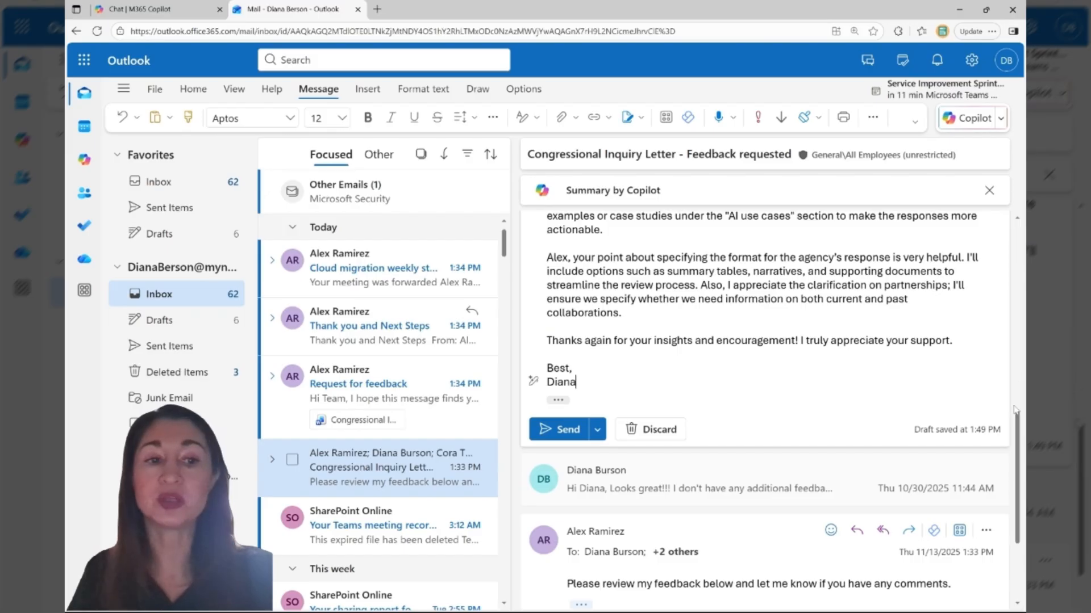
- Change the greeting of the drafted reply to "Hi Team," and send it to all recipients
left_click_drag(1019, 420, 1019, 353)
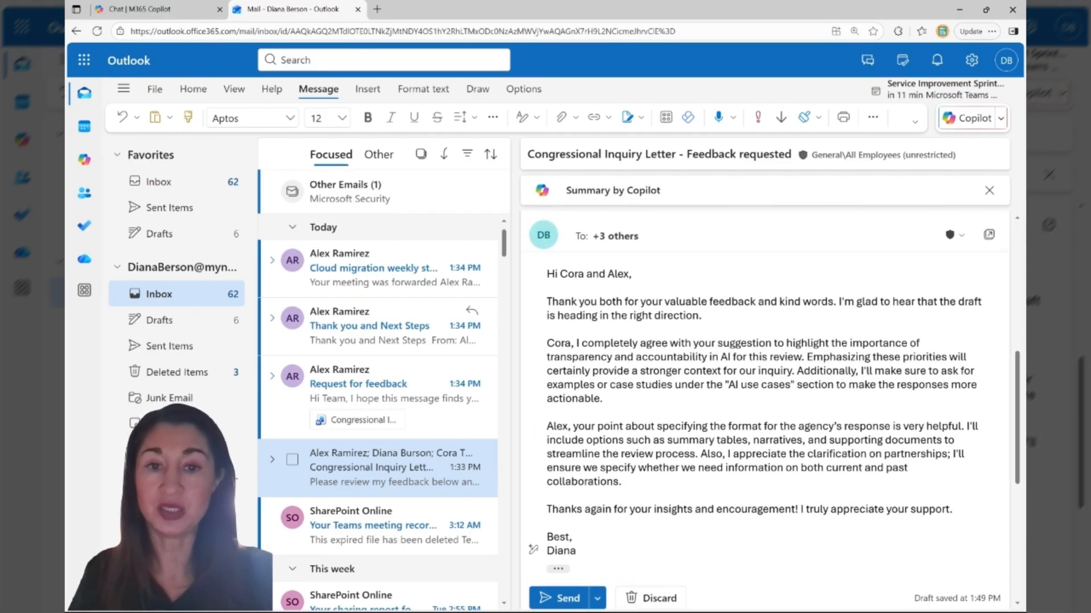
left_click_drag(631, 275, 560, 274)
type("T")
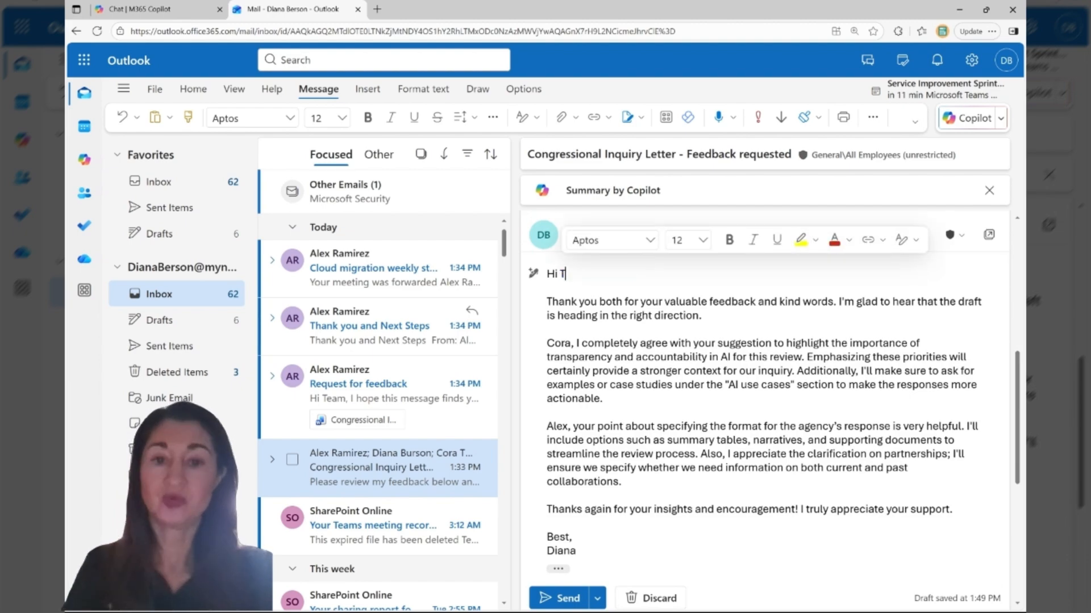
type("eam,")
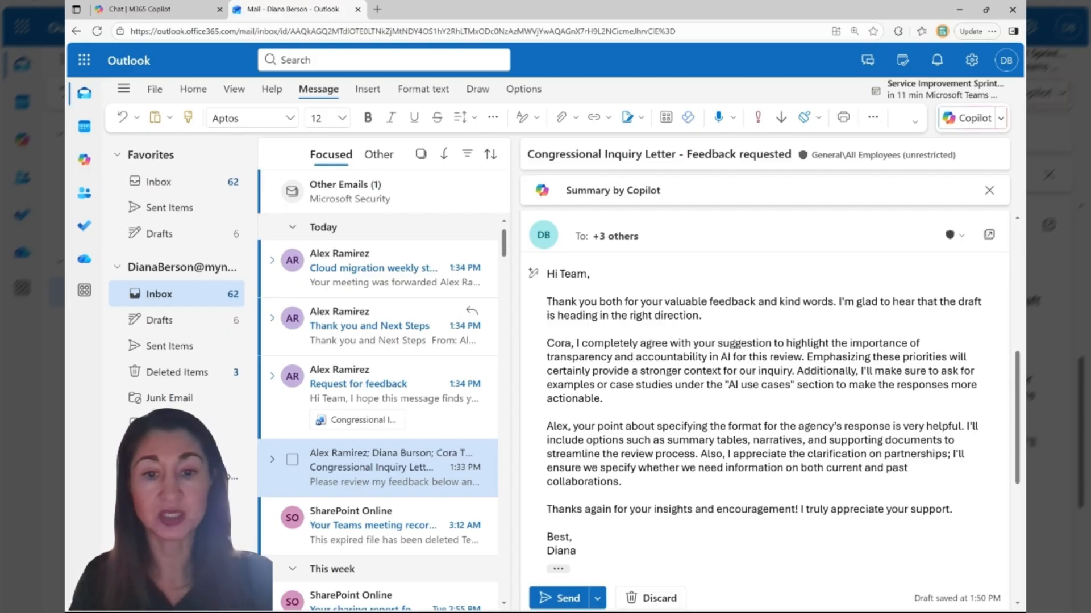
left_click(568, 598)
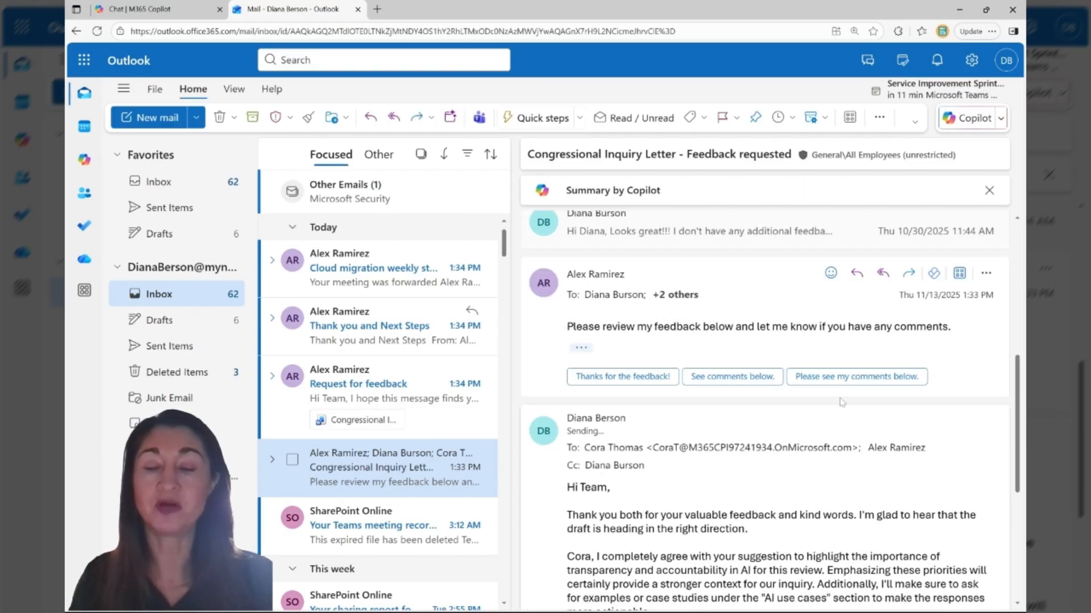